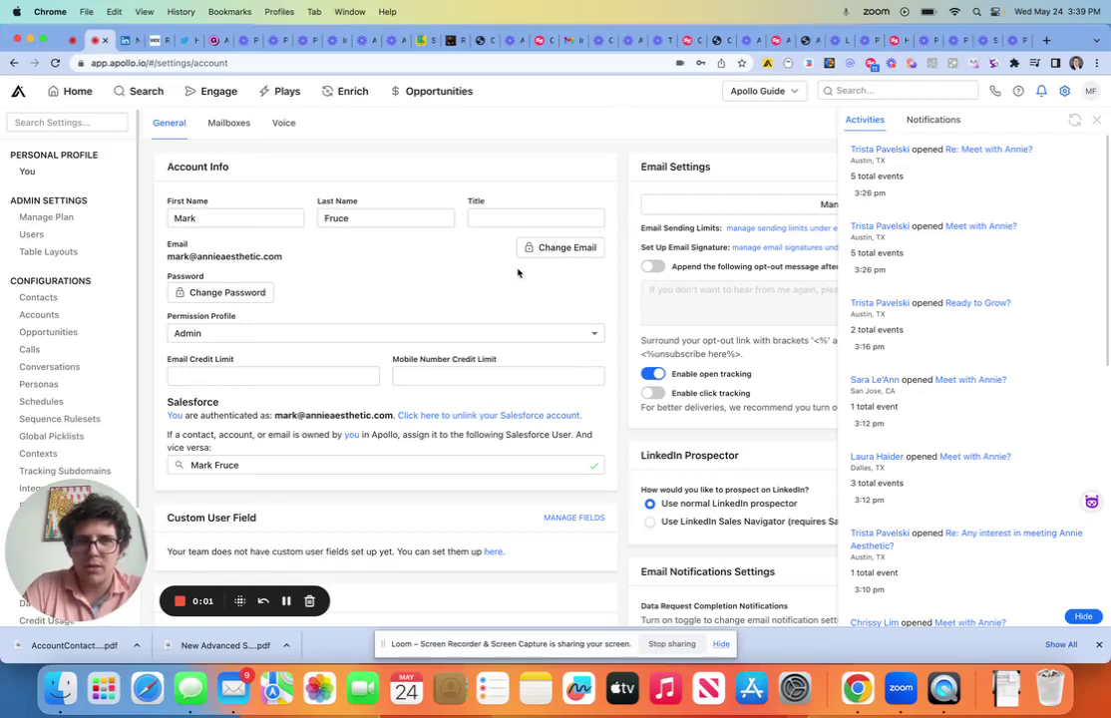
Scroll down the account settings sidebar toward the Configurations section.
scroll(63, 259, "down", 5)
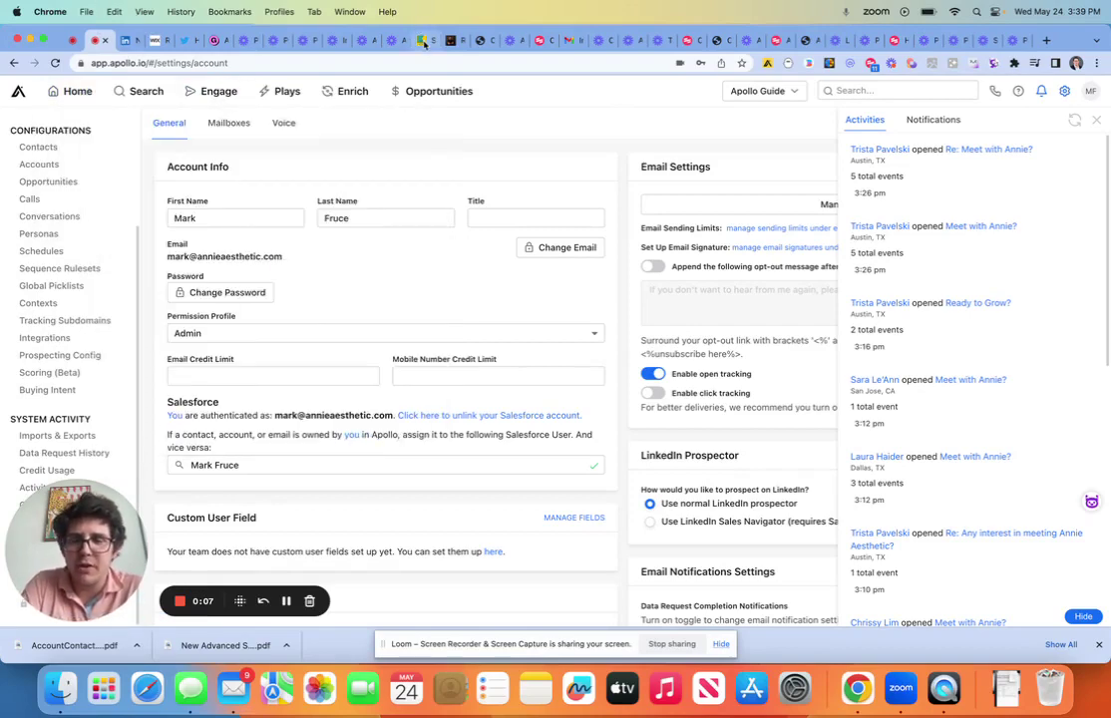
Open Integrations settings and browse the list of available integrations, returning to the top.
left_click(46, 338)
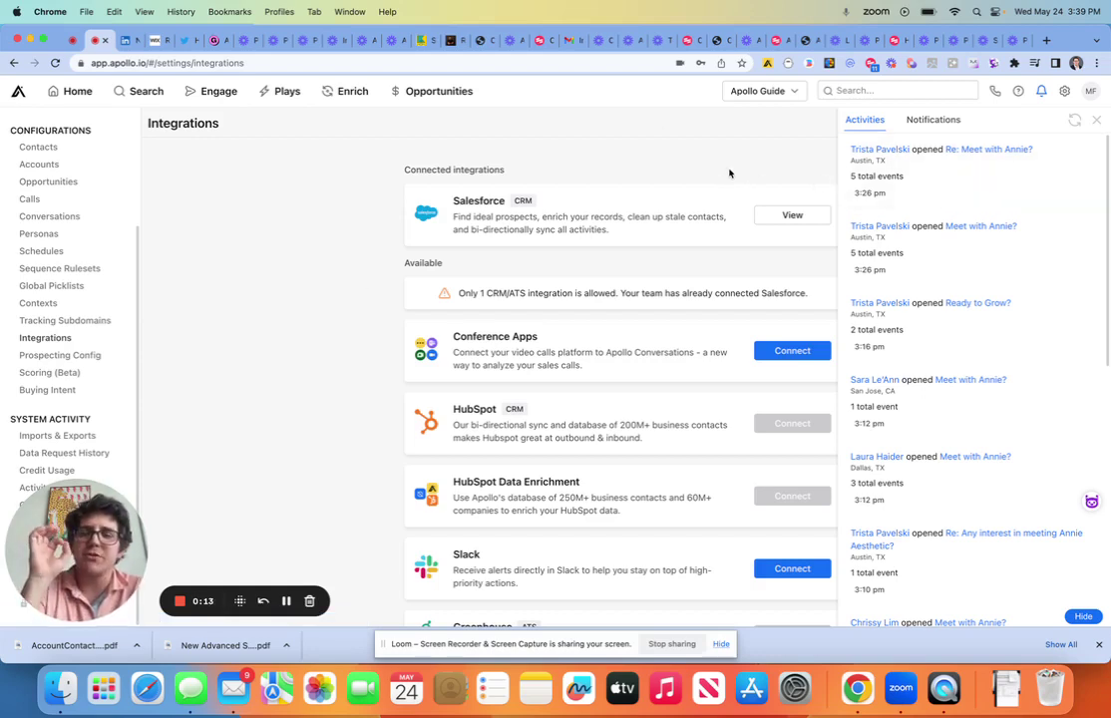
scroll(703, 179, "down", 2)
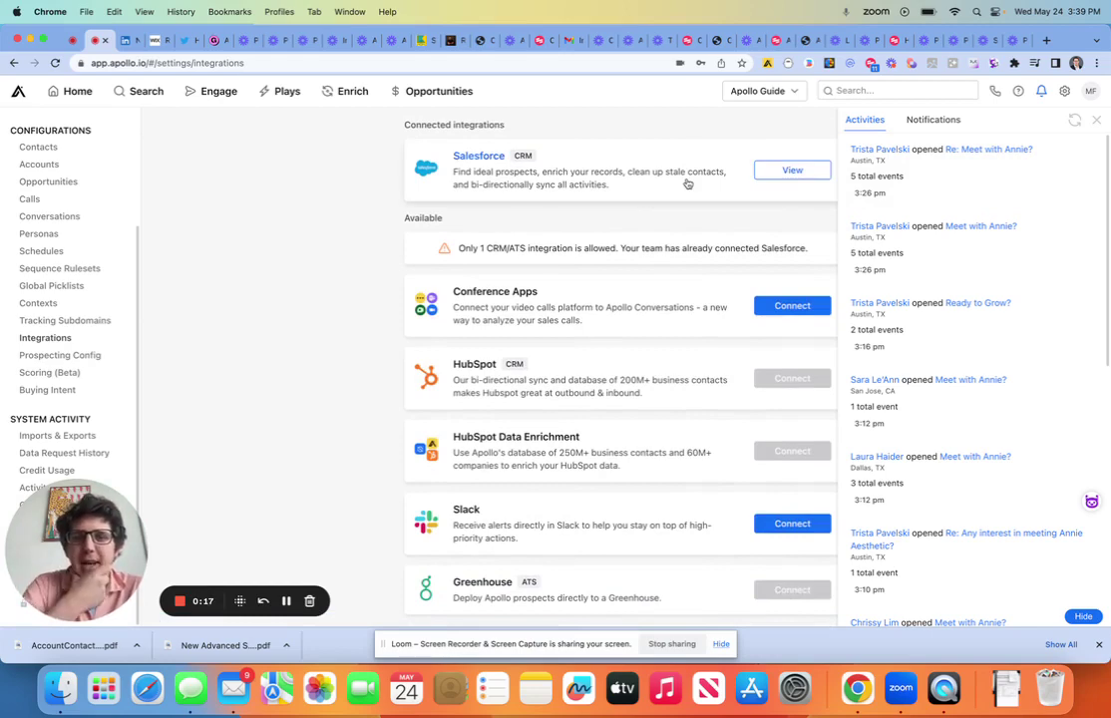
scroll(687, 183, "down", 8)
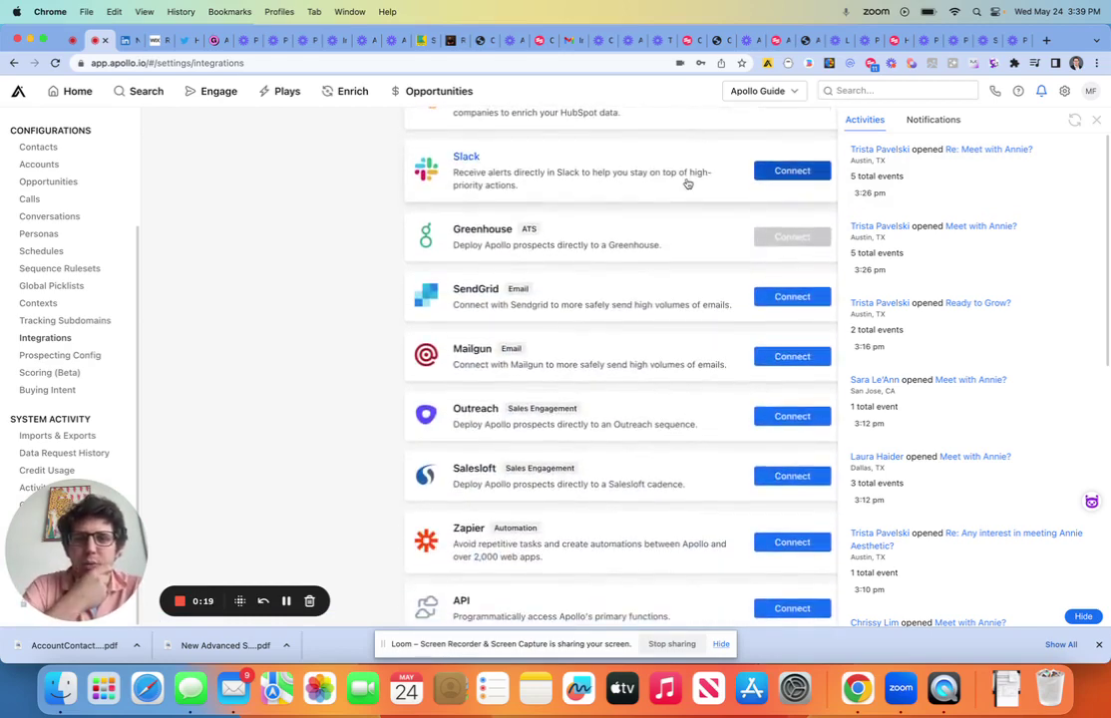
scroll(687, 184, "down", 1)
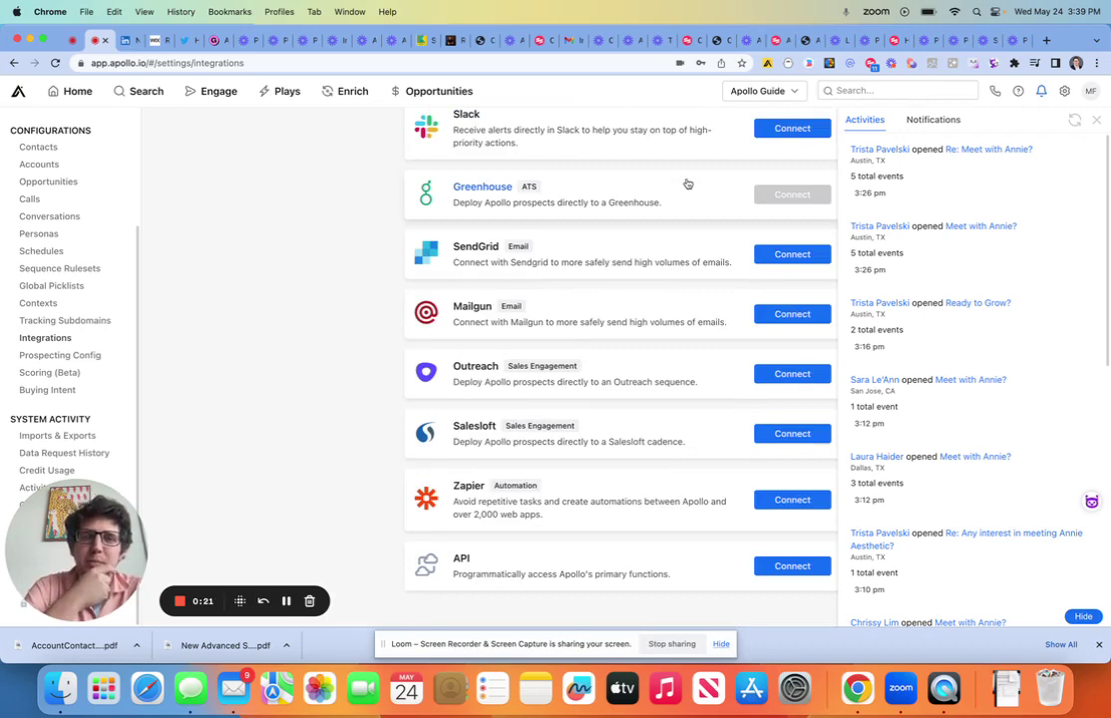
scroll(686, 184, "up", 10)
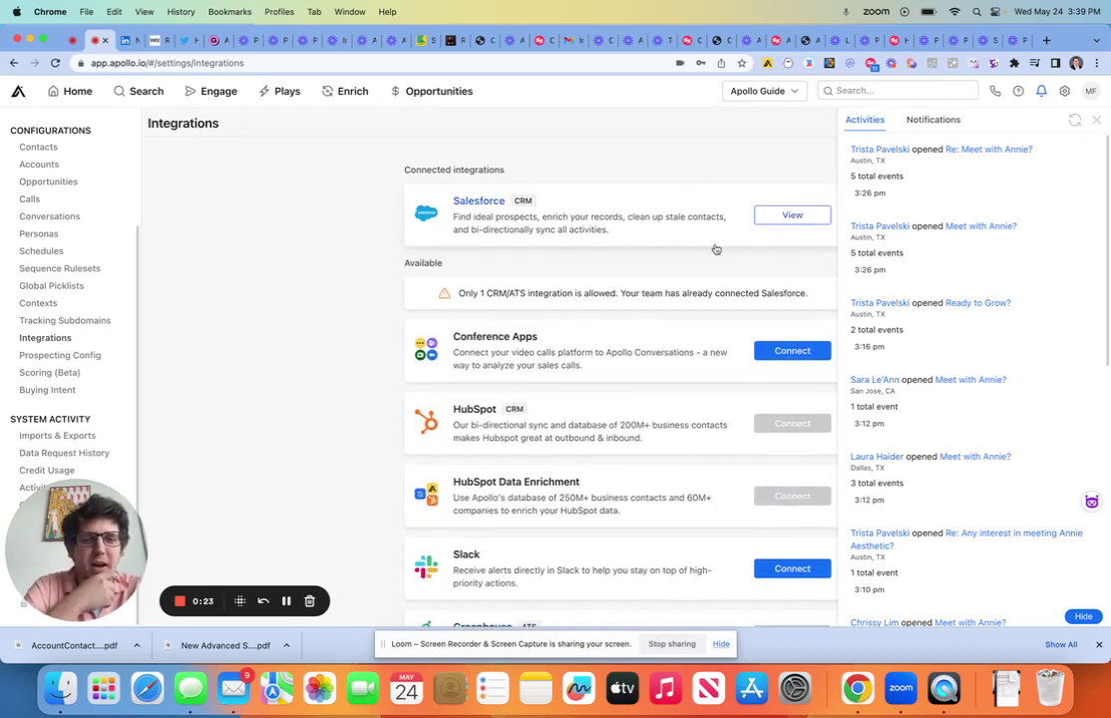
scroll(714, 248, "down", 10)
scroll(714, 247, "up", 10)
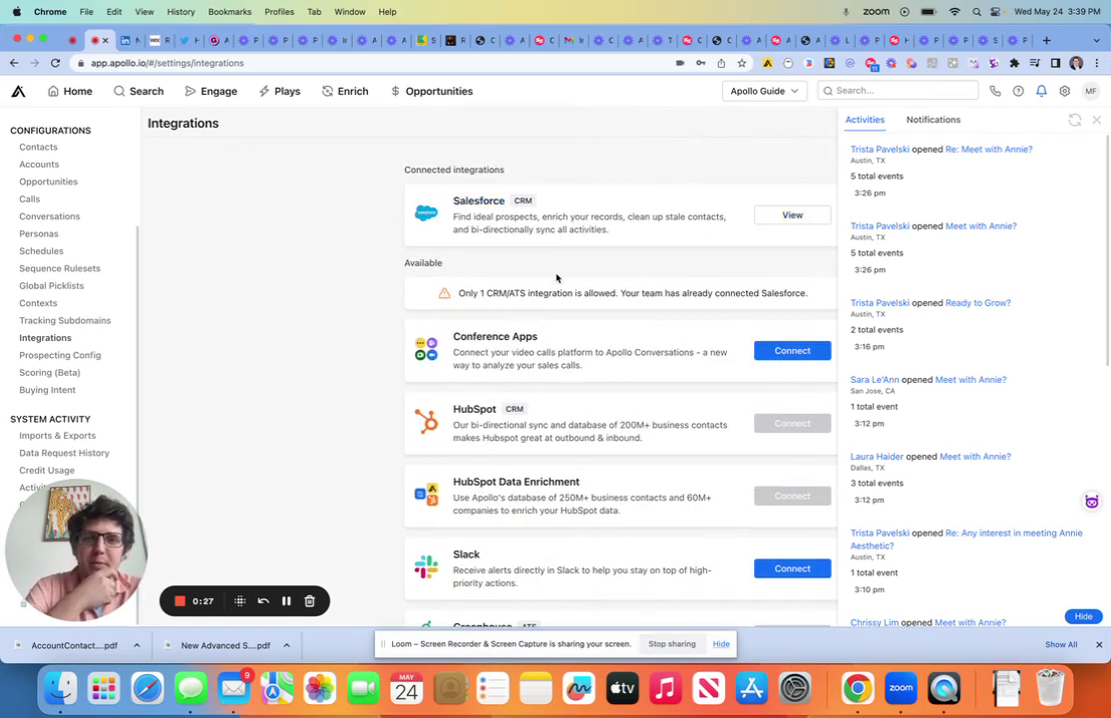
Open the Salesforce integration and its Stage and Field Mappings section for Contacts.
left_click(790, 215)
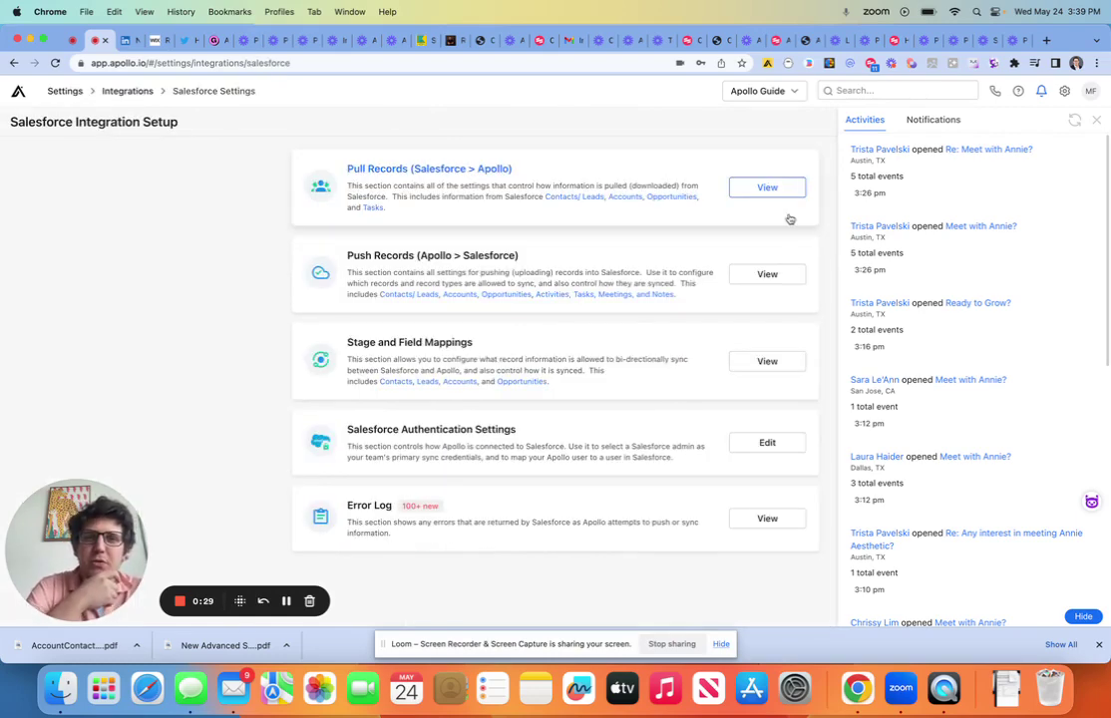
left_click(628, 367)
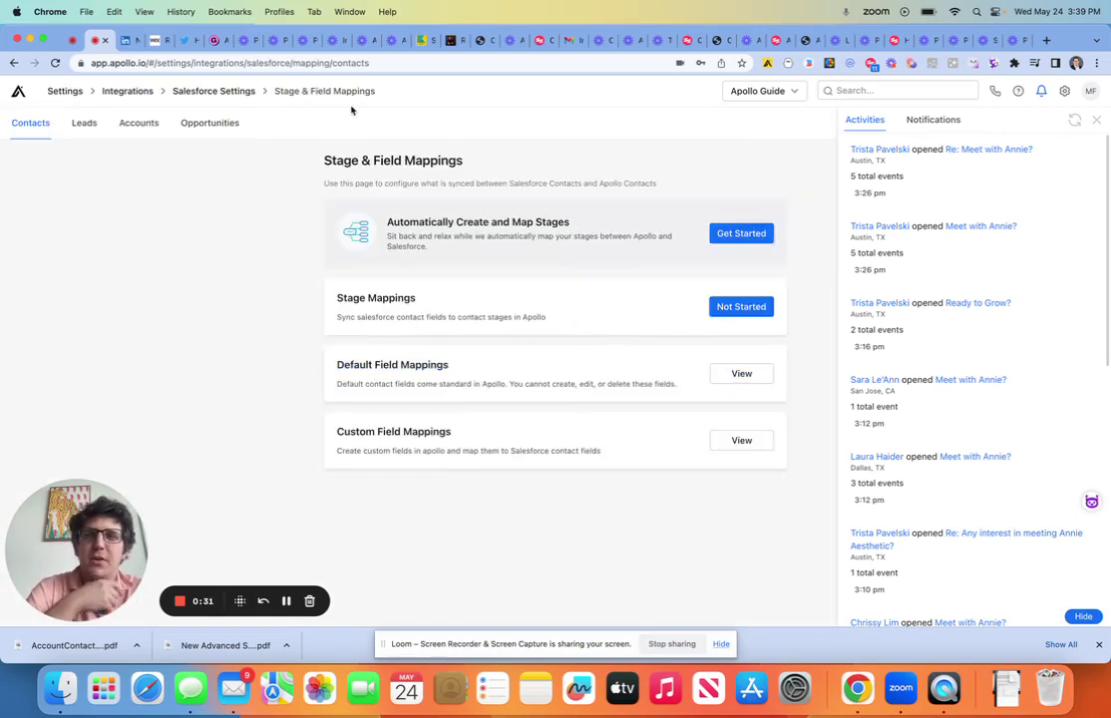
left_click(14, 62)
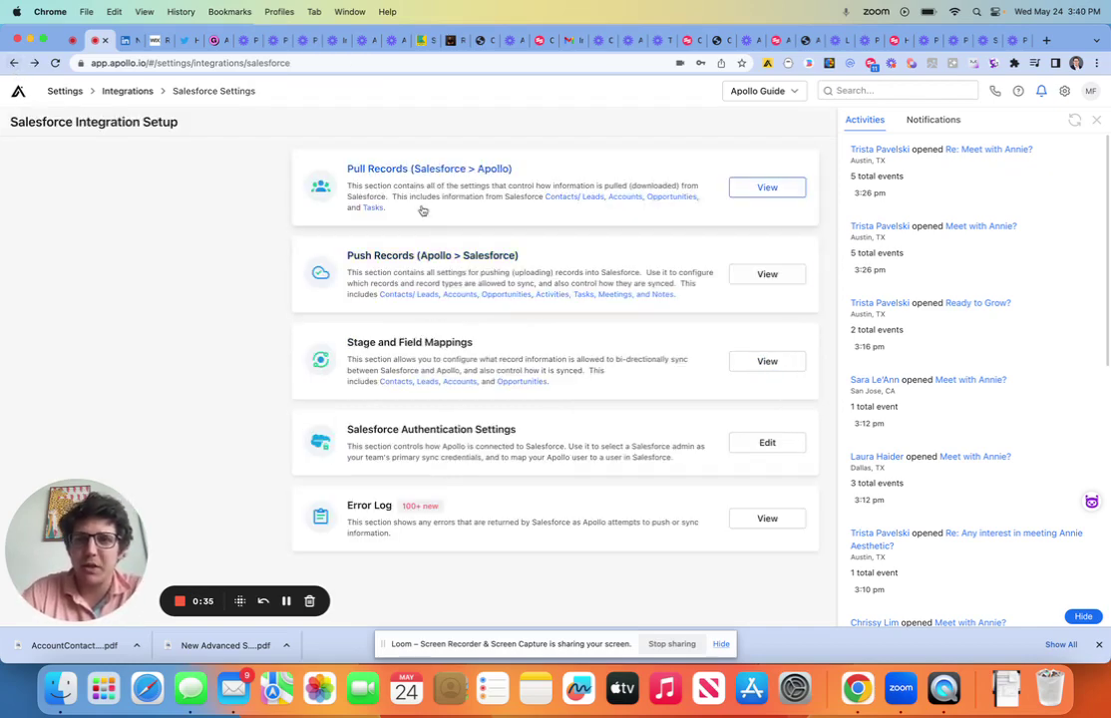
left_click(428, 340)
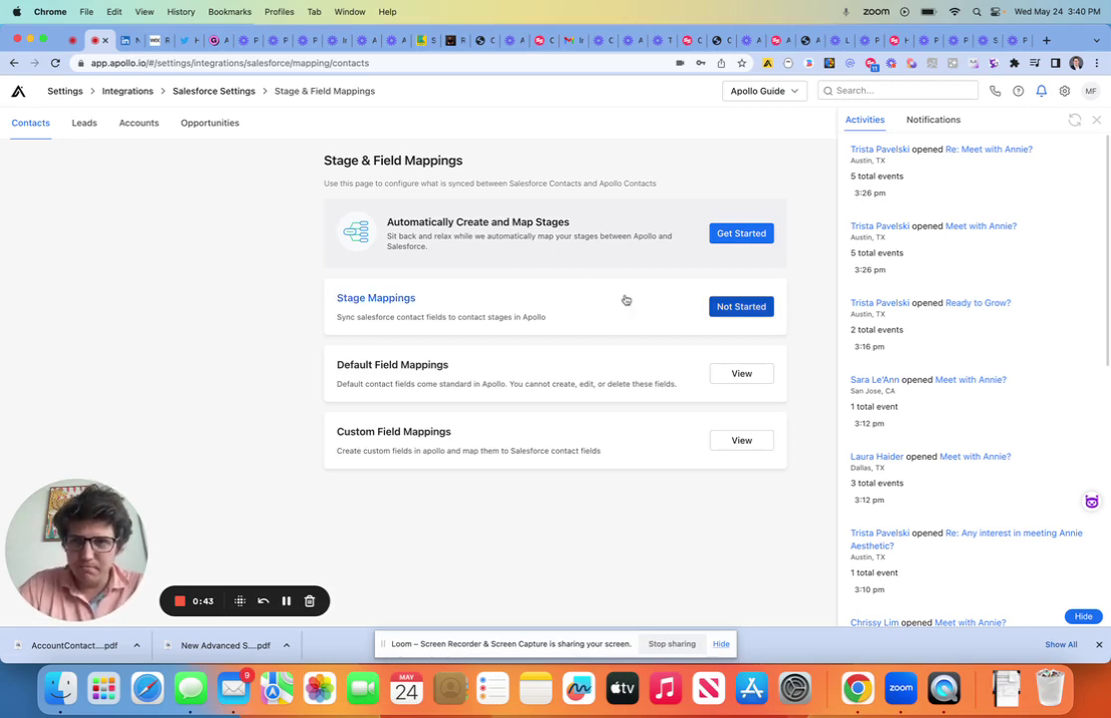
left_click(719, 319)
left_click(595, 216)
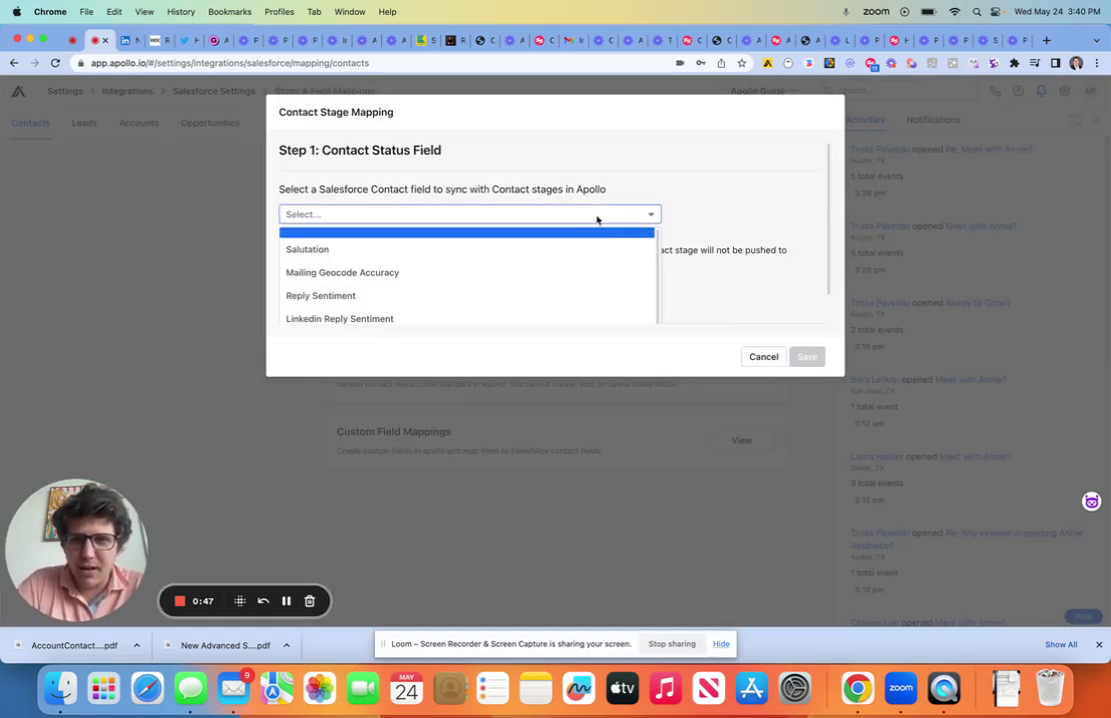
left_click(736, 304)
left_click(762, 356)
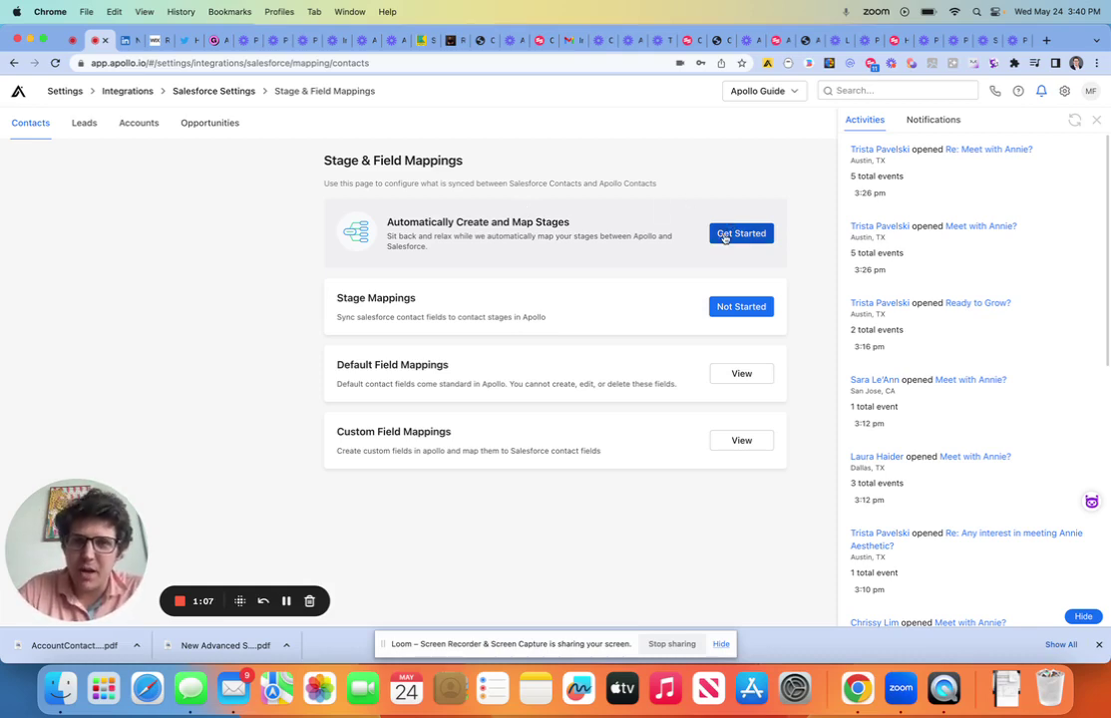
double_click(500, 221)
left_click(735, 232)
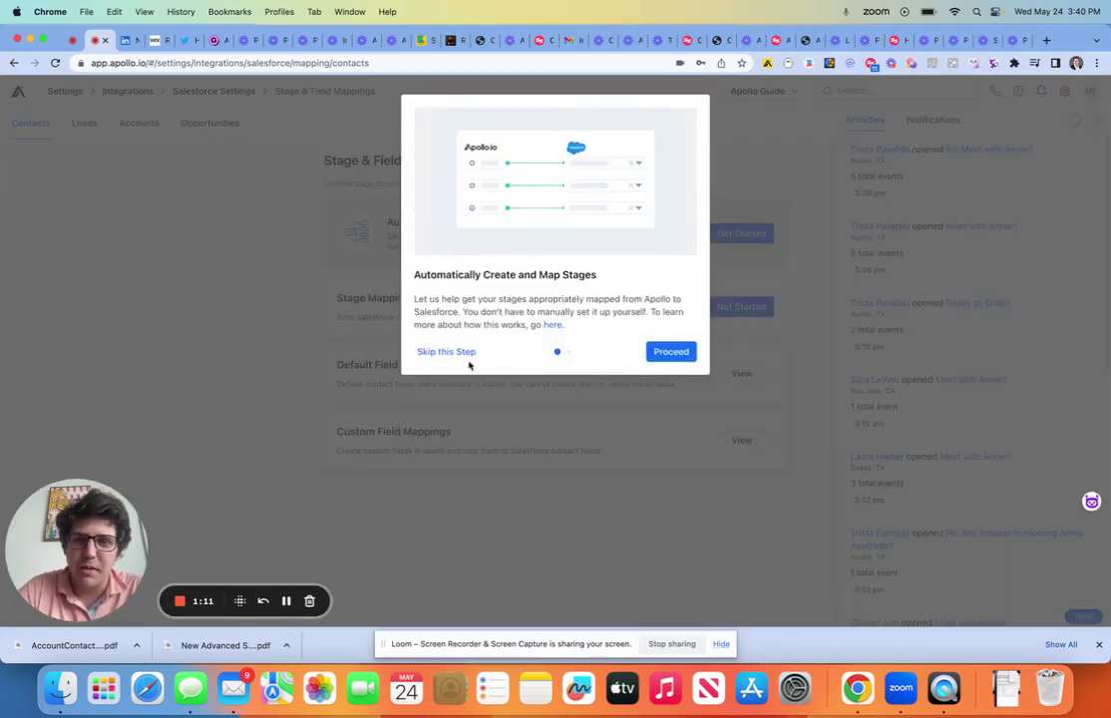
left_click(369, 339)
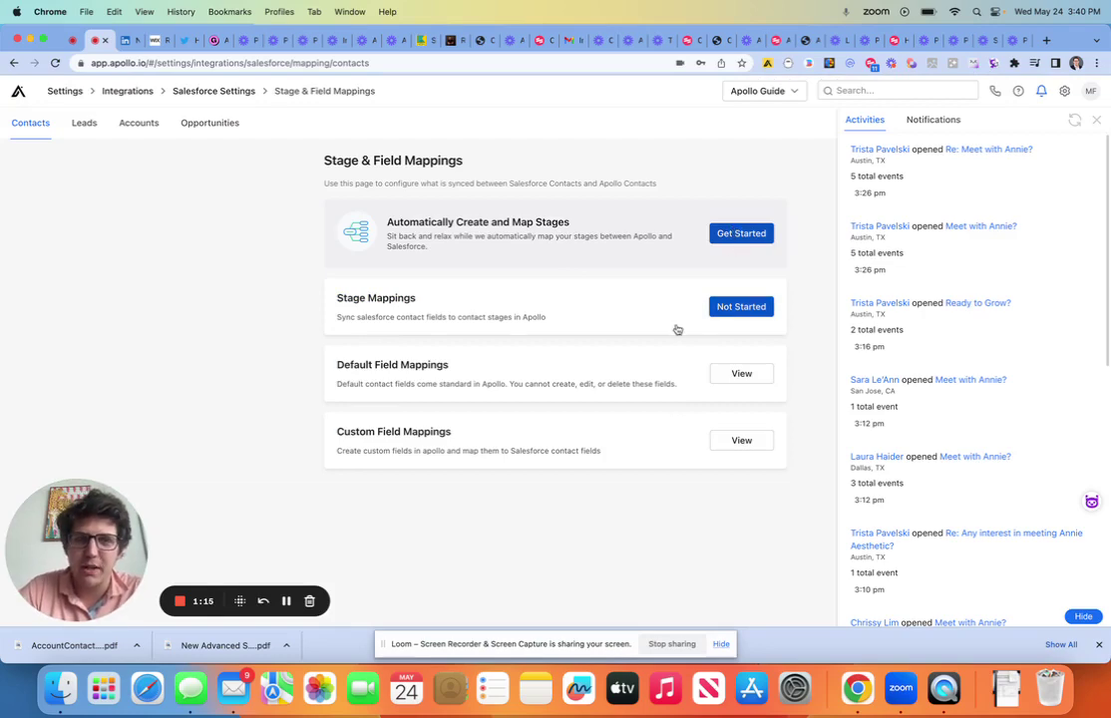
View the default Apollo contact field mappings and scroll through the list.
left_click(720, 376)
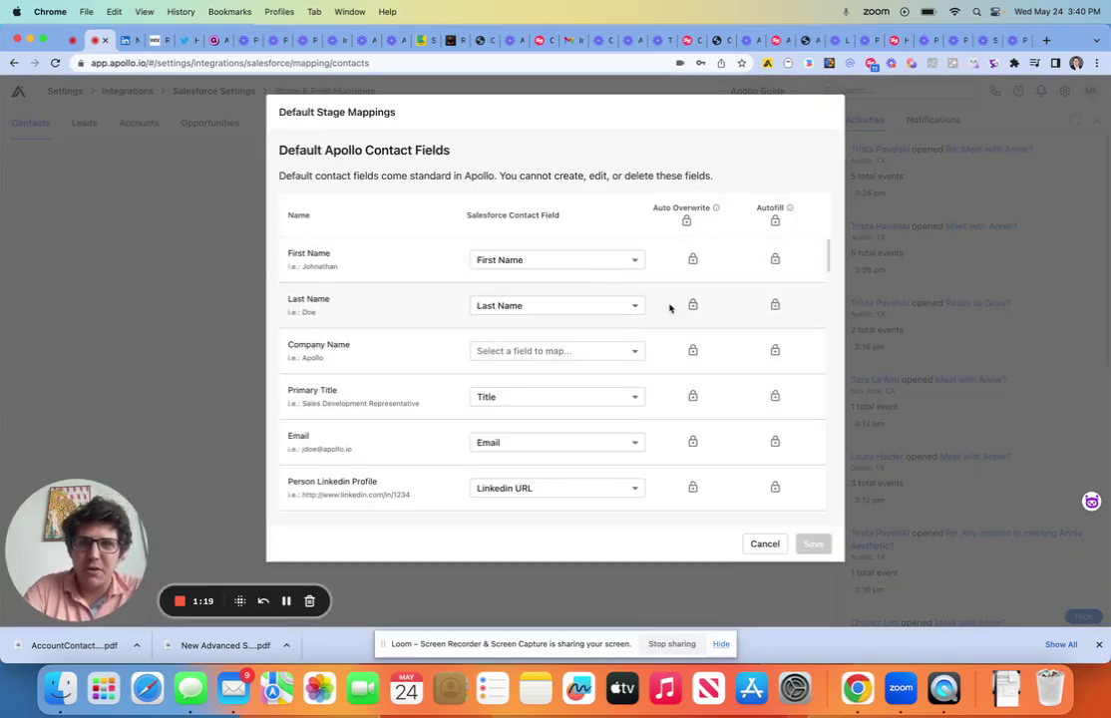
scroll(669, 308, "down", 10)
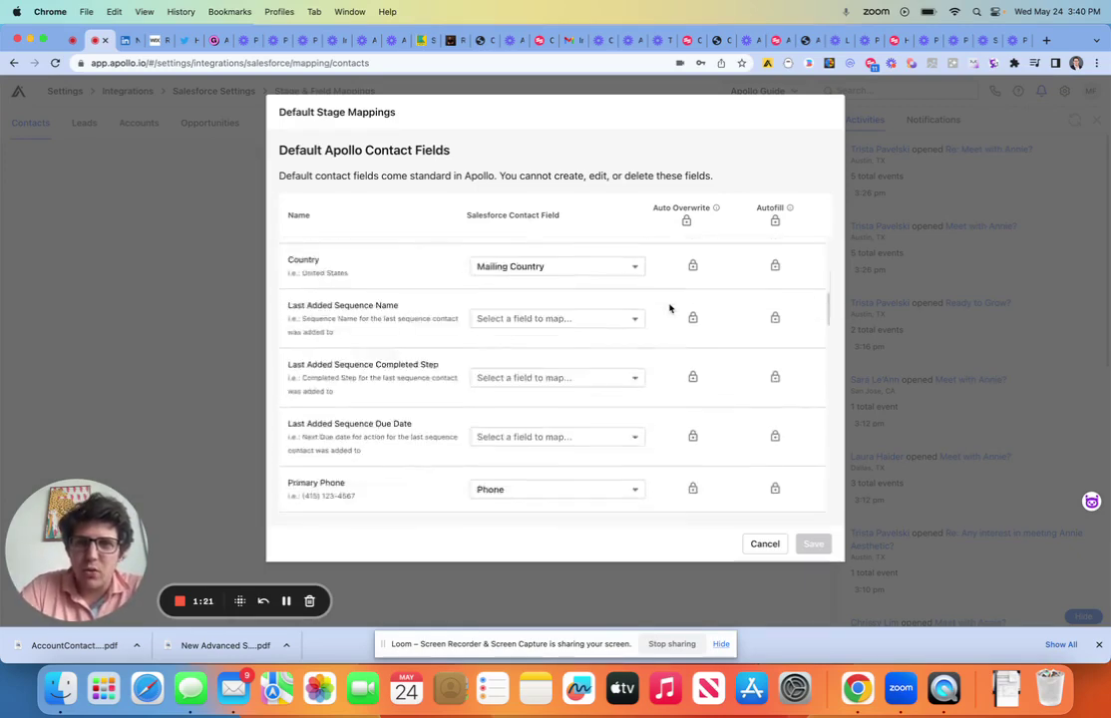
scroll(669, 308, "down", 15)
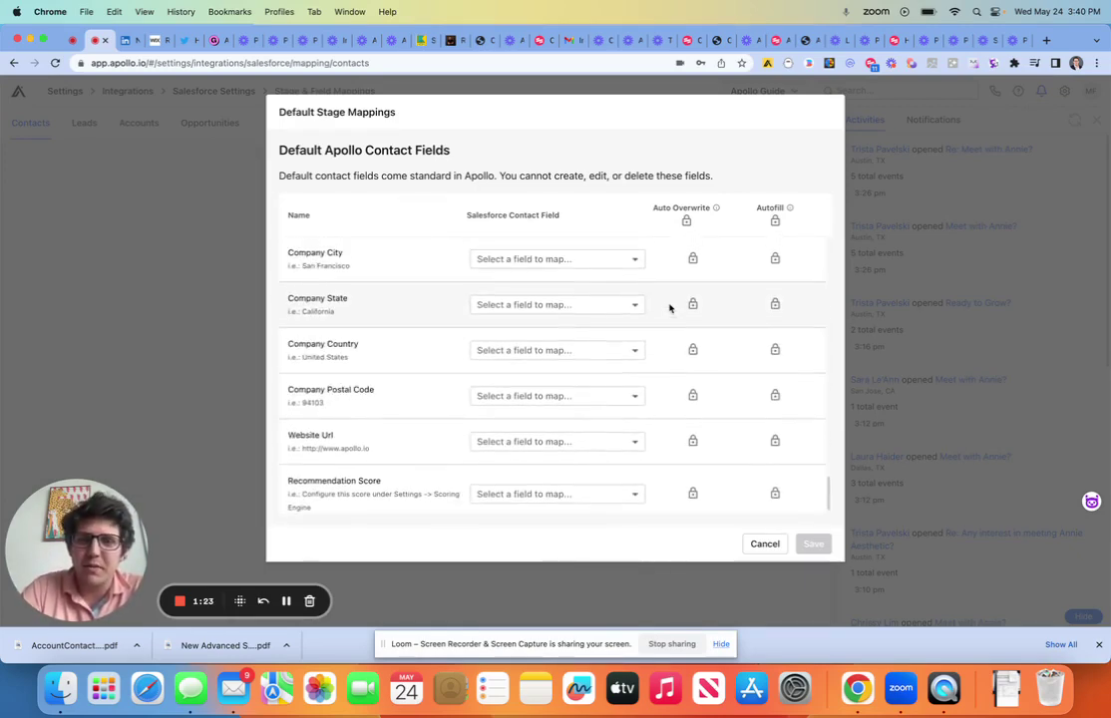
scroll(669, 308, "up", 20)
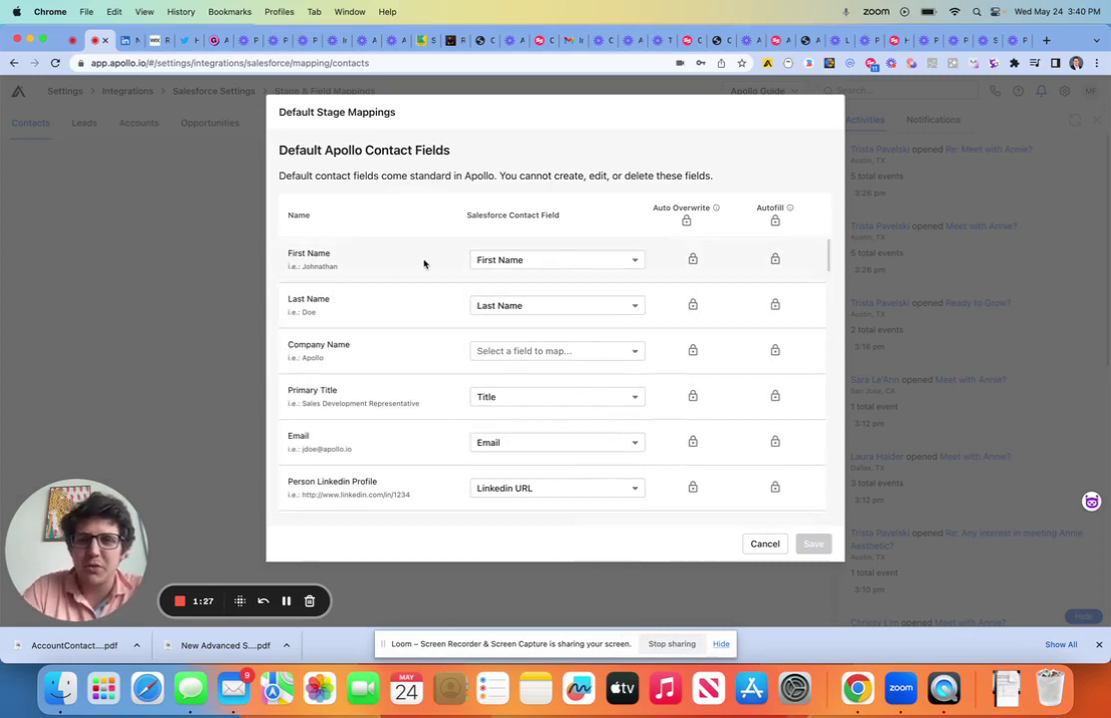
scroll(475, 255, "down", 20)
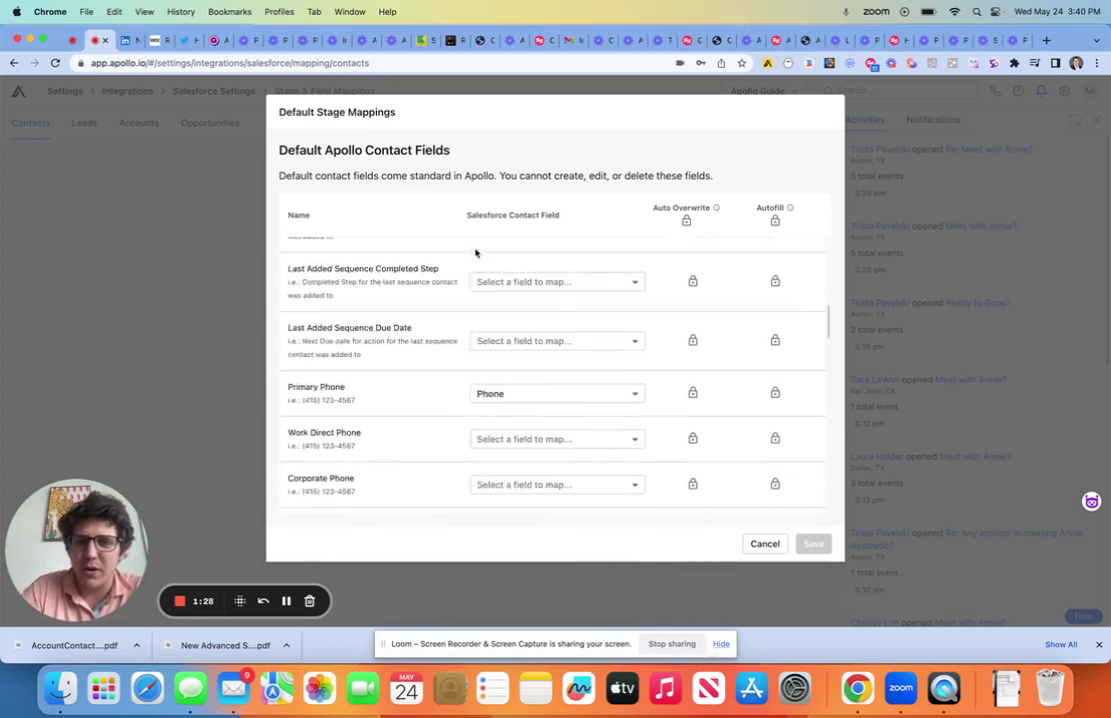
Check the Salesforce field choices for Recommendation Score and Website Url without changing them.
left_click(484, 486)
left_click(458, 465)
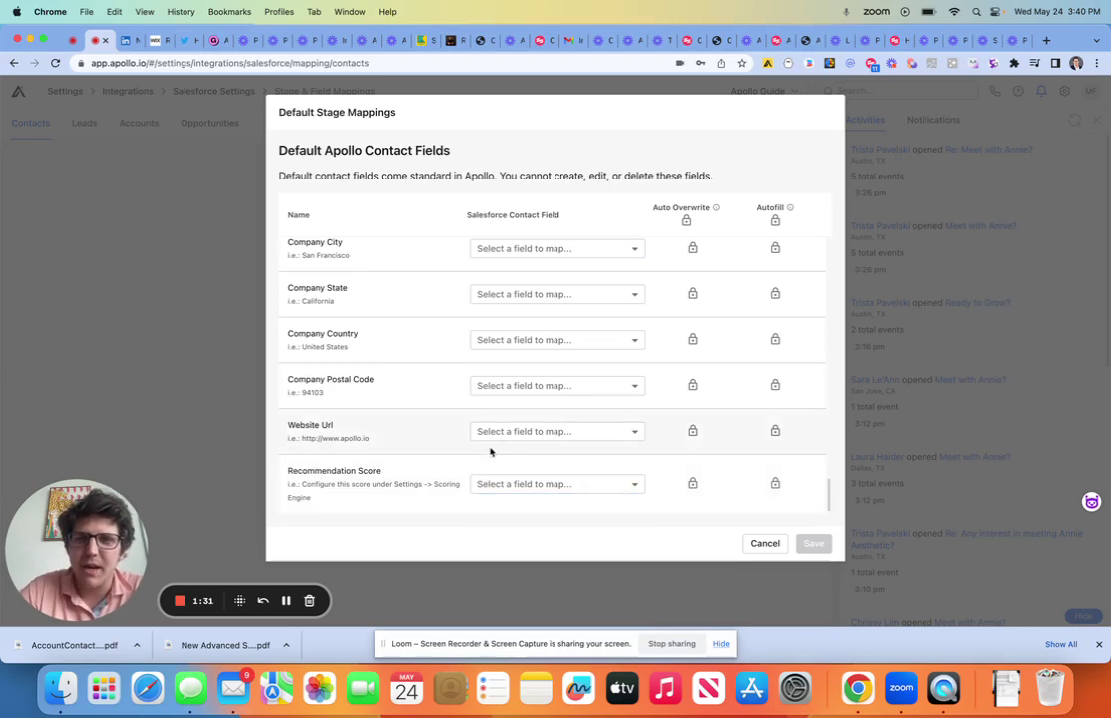
left_click(494, 435)
left_click(444, 457)
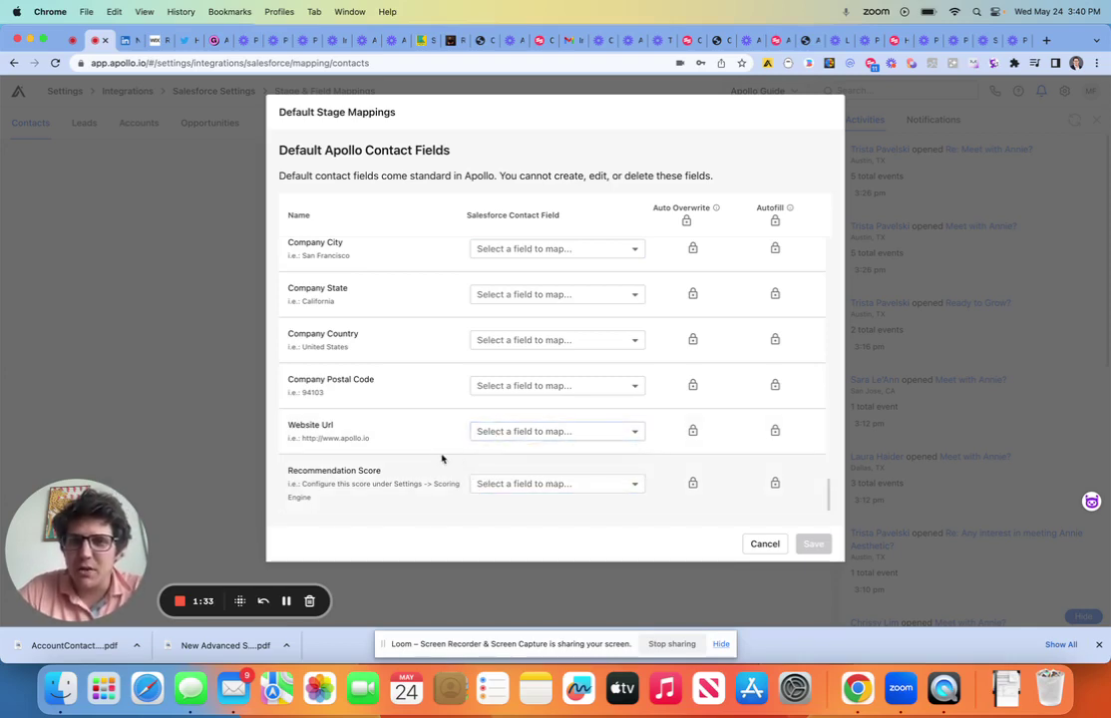
scroll(441, 457, "up", 4)
scroll(442, 458, "up", 10)
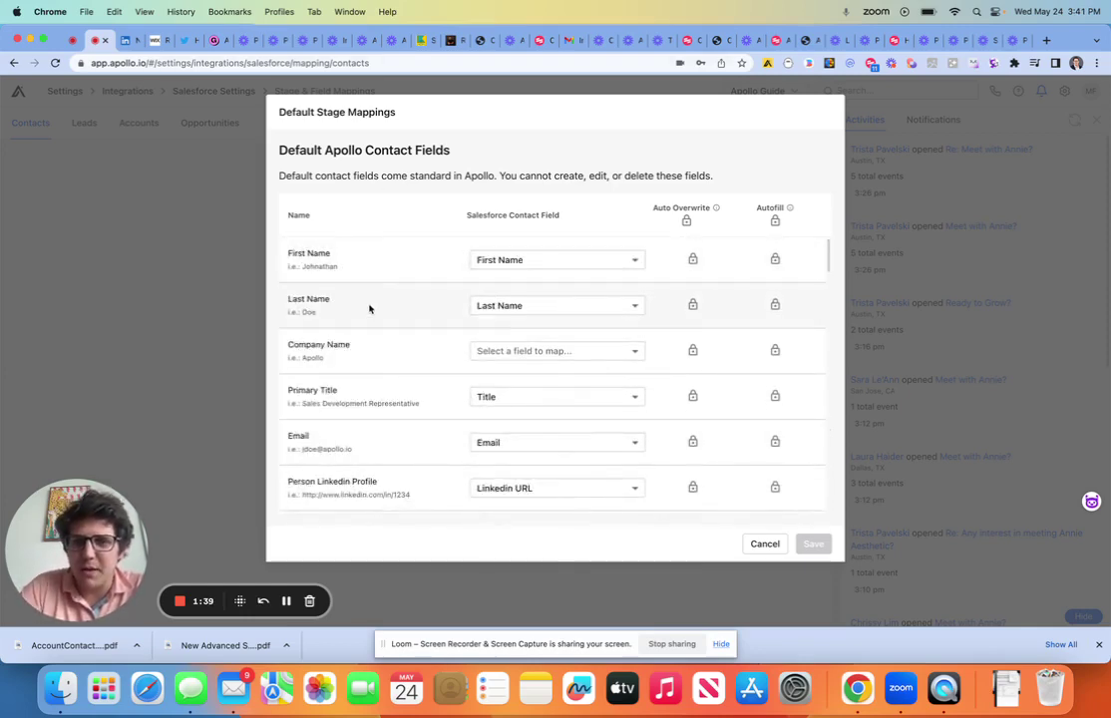
Map Company Name to the Salesforce field Name account, filtering with 'acc'.
left_click(536, 352)
scroll(537, 379, "down", 3)
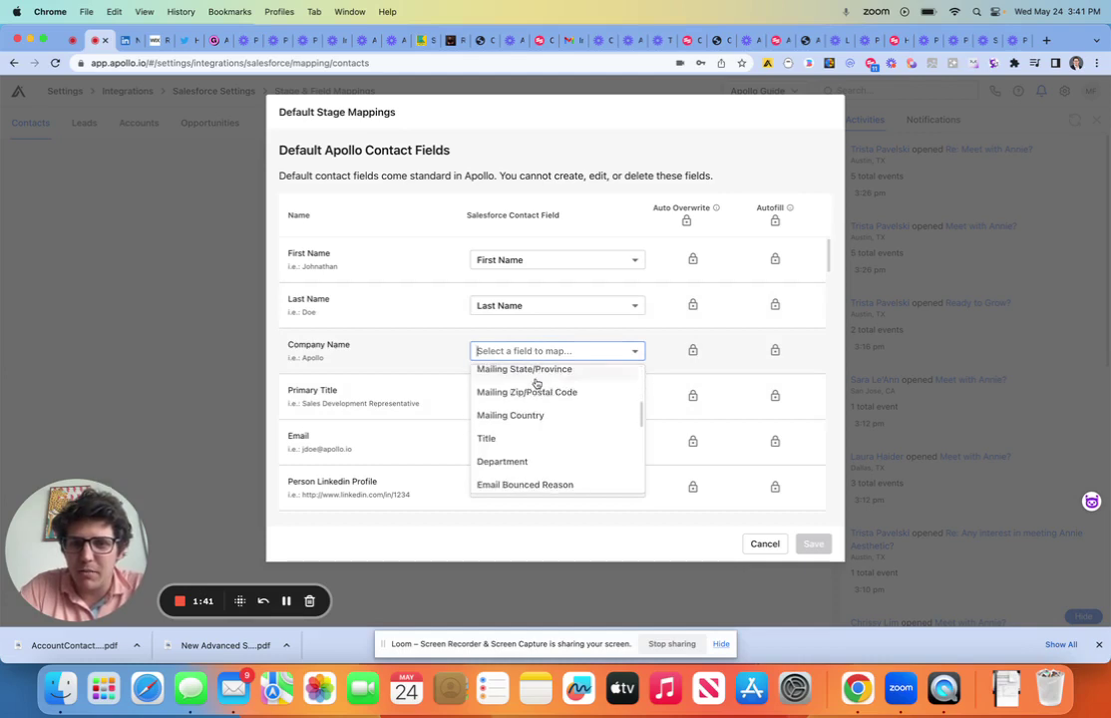
scroll(537, 383, "down", 10)
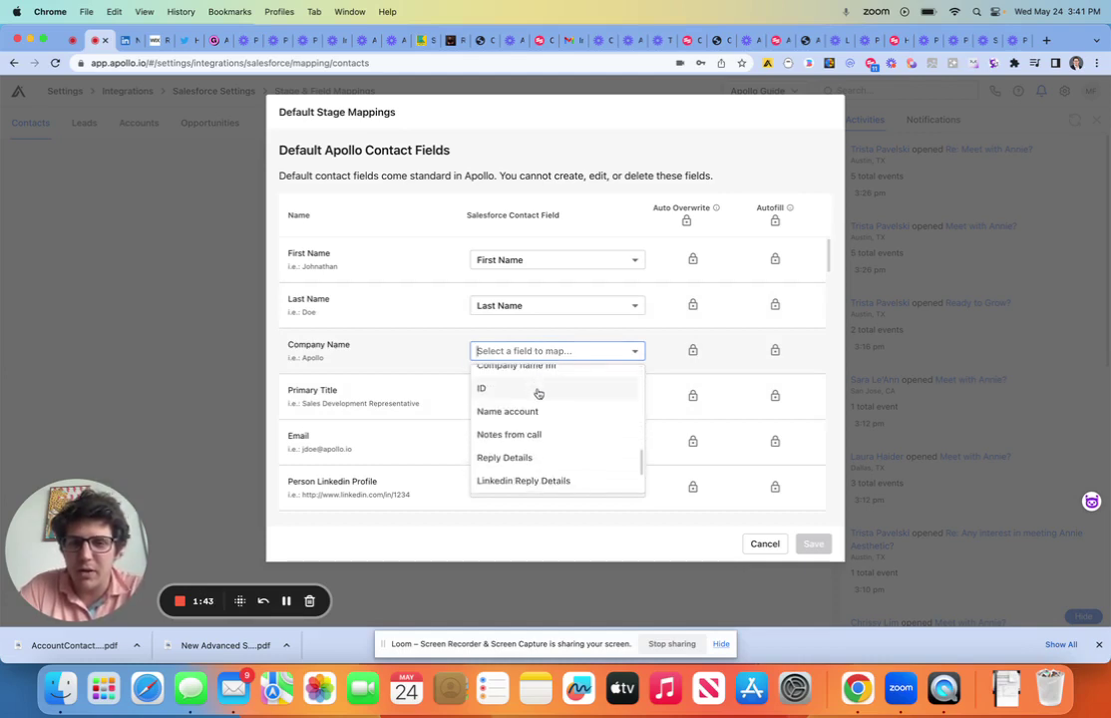
scroll(556, 429, "down", 5)
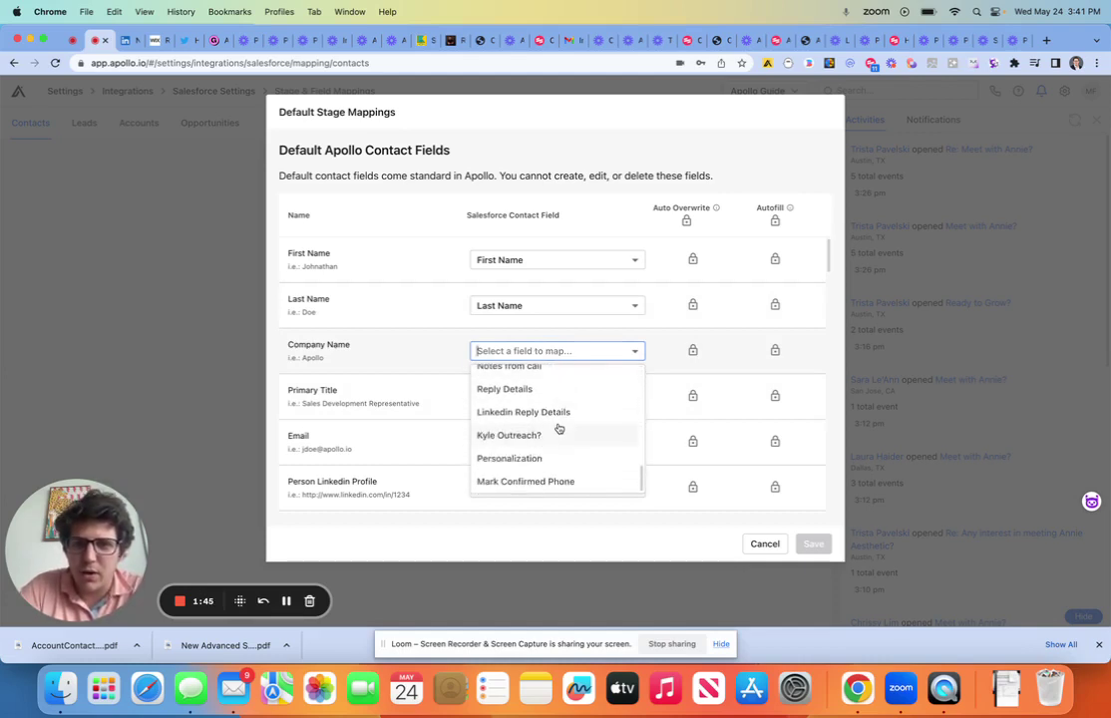
scroll(553, 421, "up", 2)
type("com")
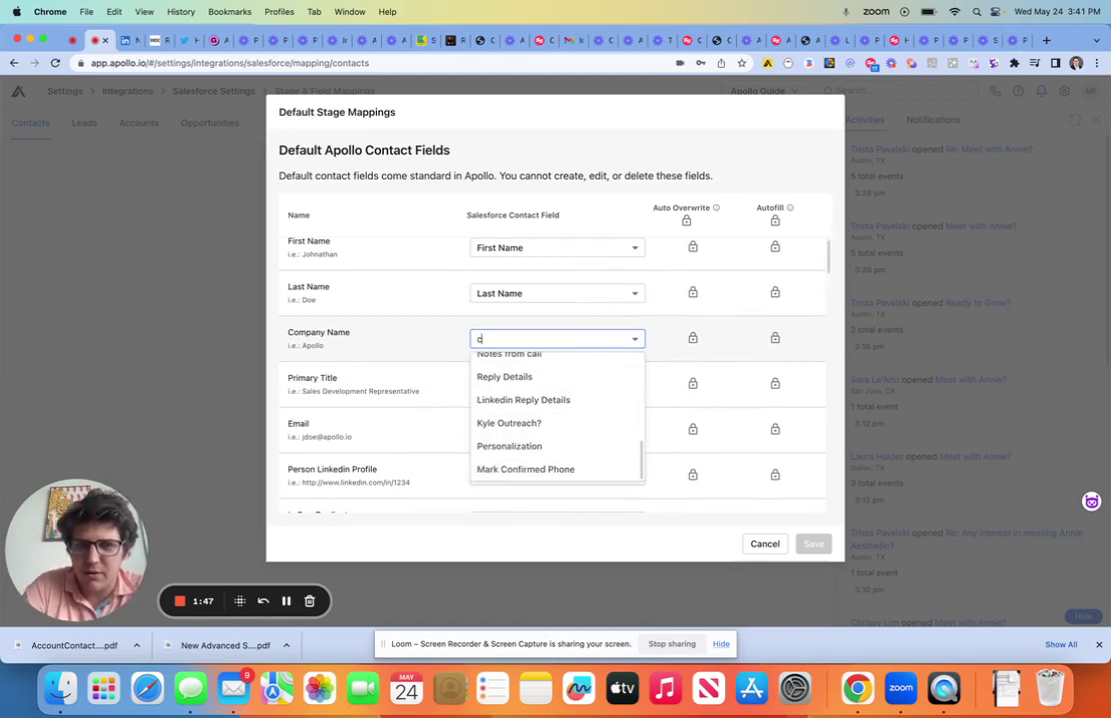
key("BackSpace")
key("BackSpace")
key("BackSpace")
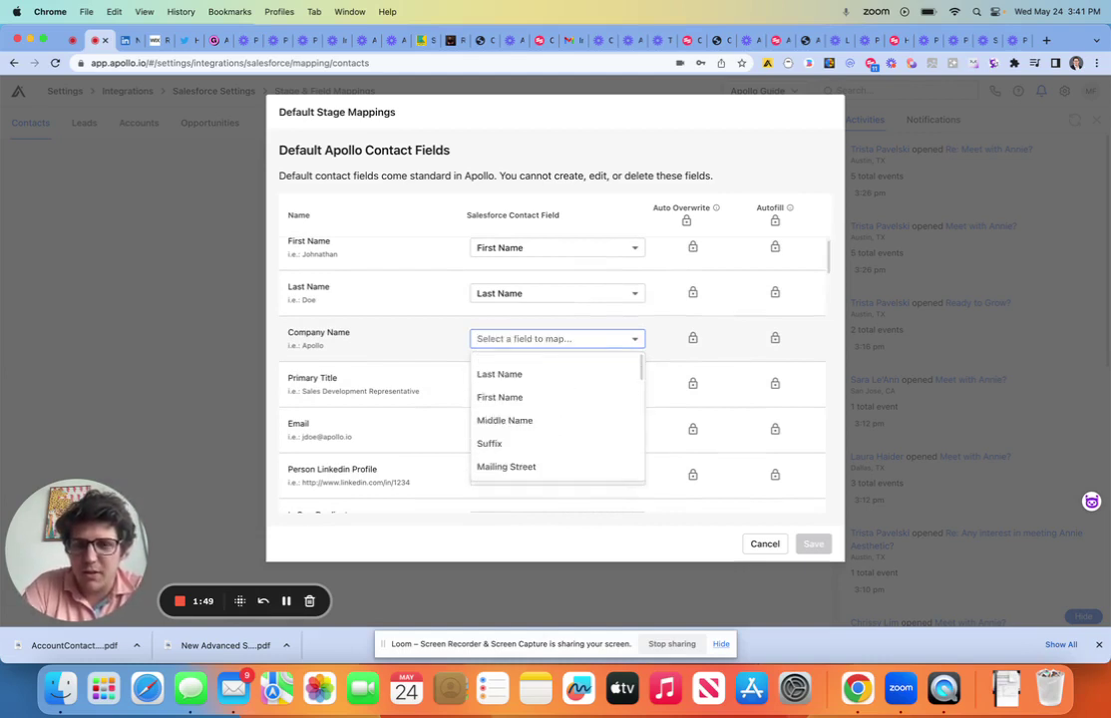
type("acc")
left_click(559, 365)
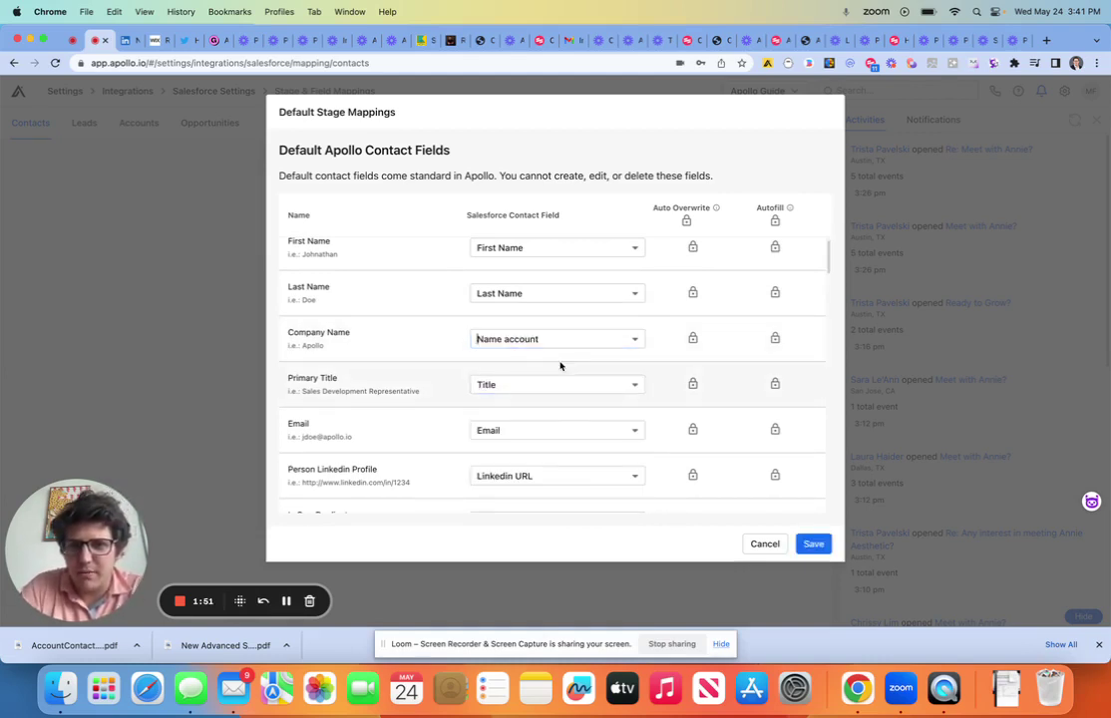
Scroll down through the remaining default contact field mappings.
scroll(458, 342, "down", 1)
scroll(458, 342, "down", 3)
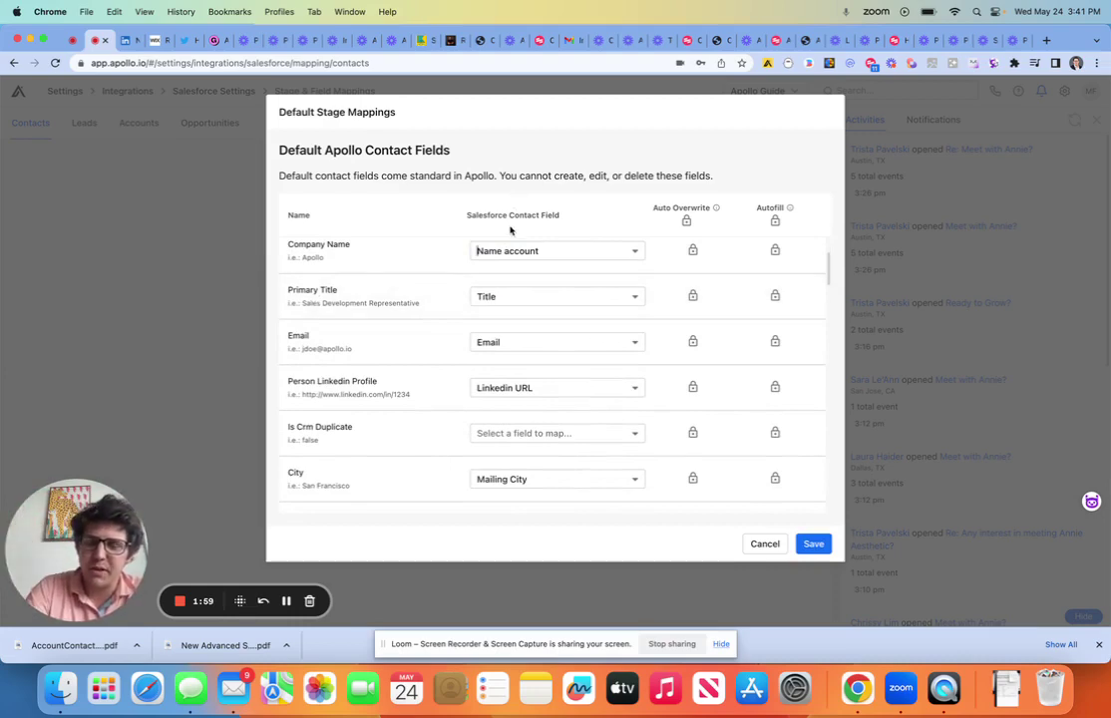
scroll(529, 319, "down", 20)
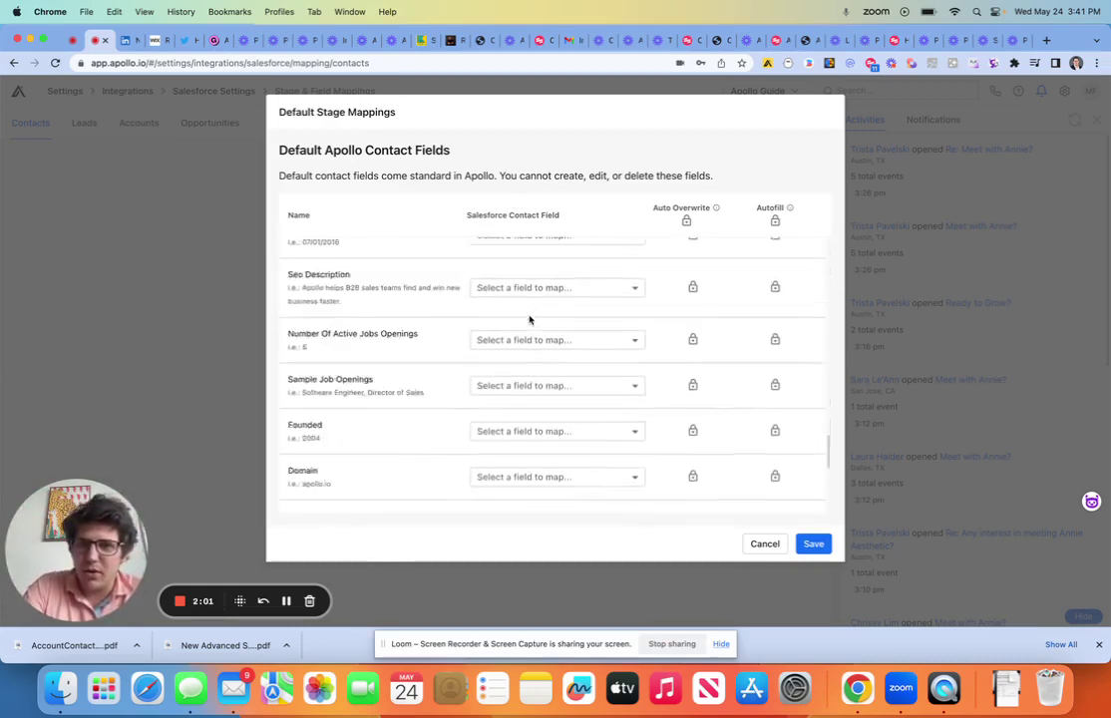
scroll(528, 319, "down", 3)
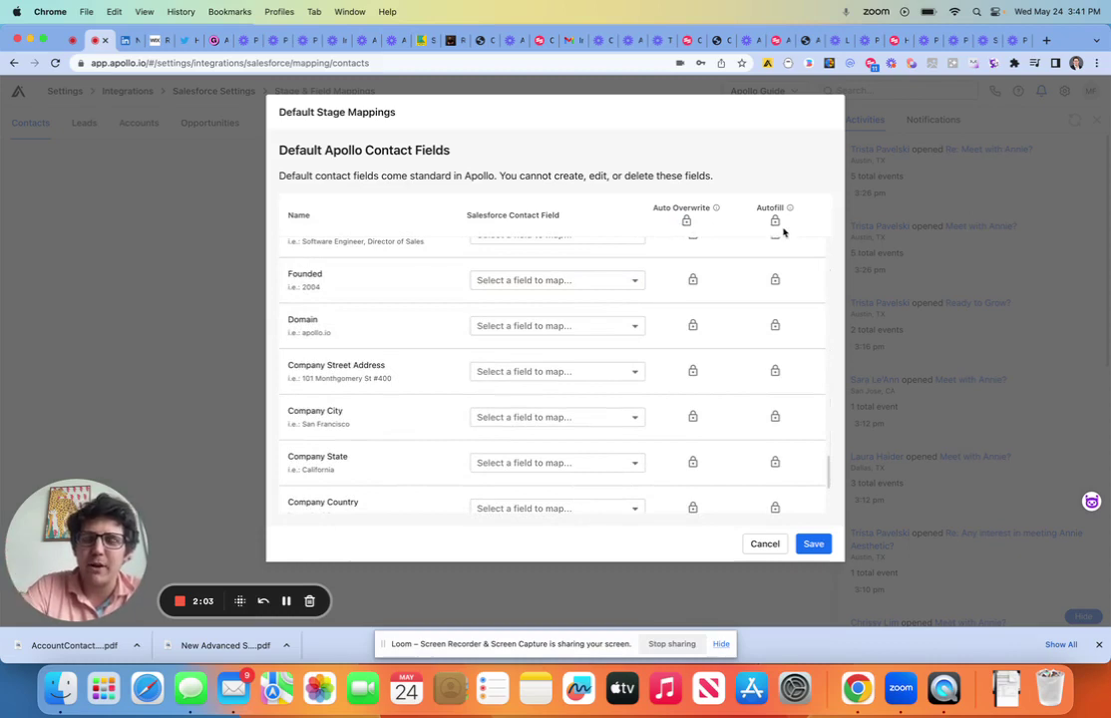
Map Company City to Mailing City and Company Street Address to Mailing Street.
scroll(587, 299, "down", 4)
left_click(586, 267)
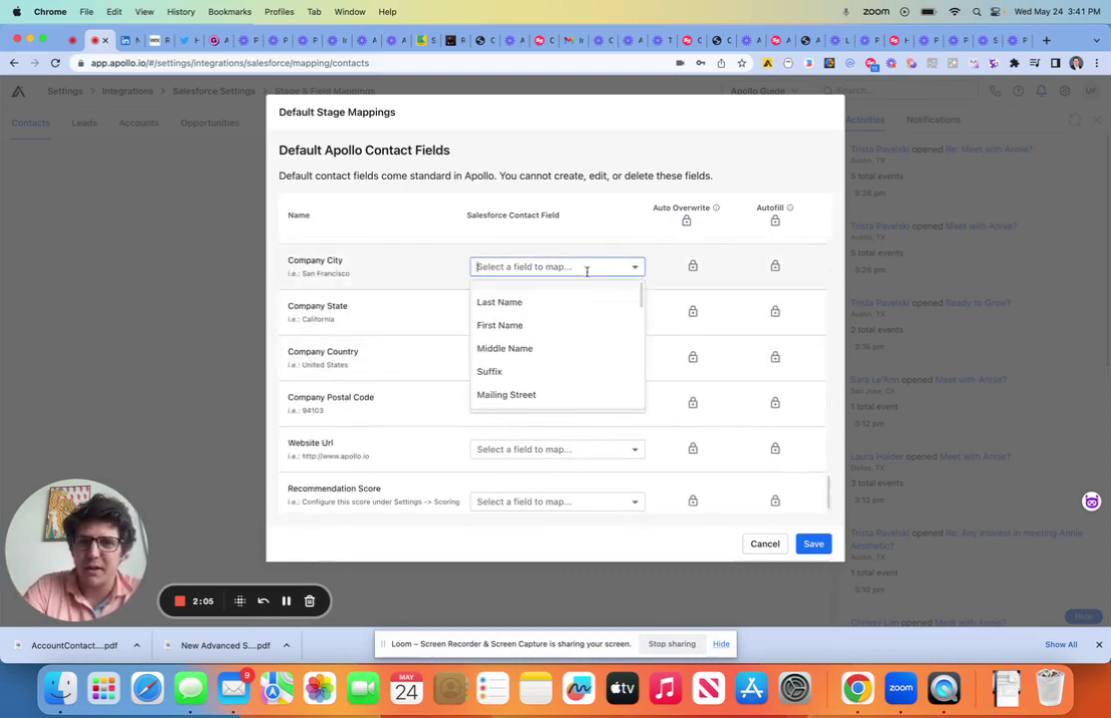
scroll(589, 323, "down", 10)
type("ci")
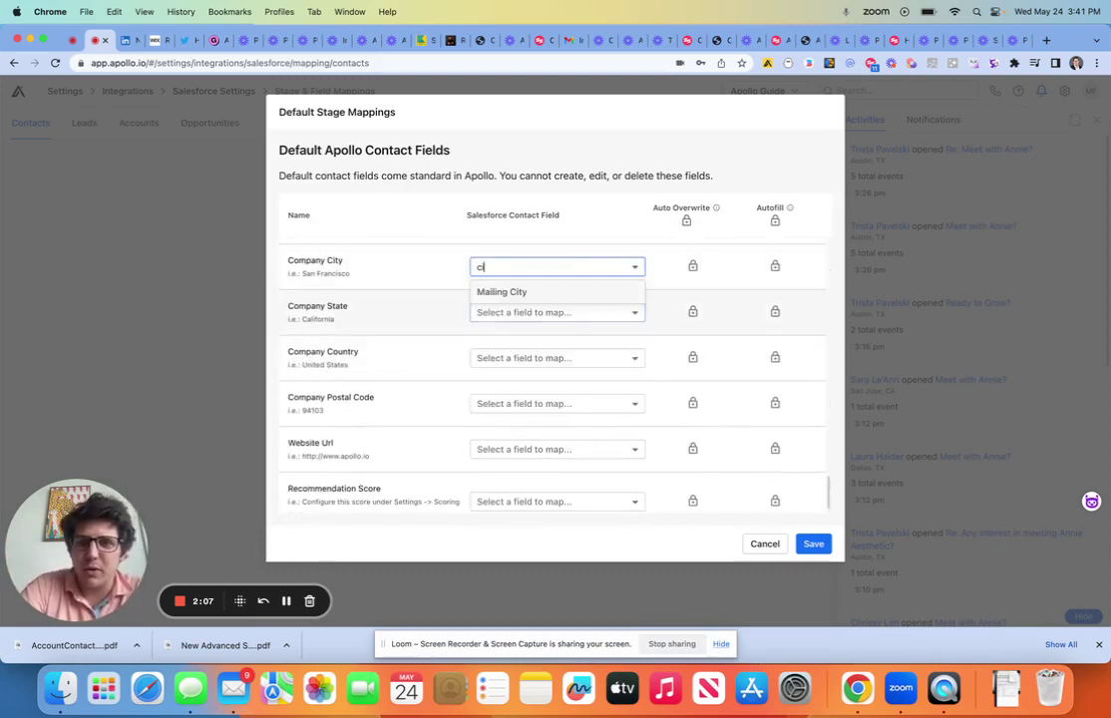
type("t")
left_click(564, 291)
scroll(564, 299, "up", 3)
left_click(549, 340)
type("stre")
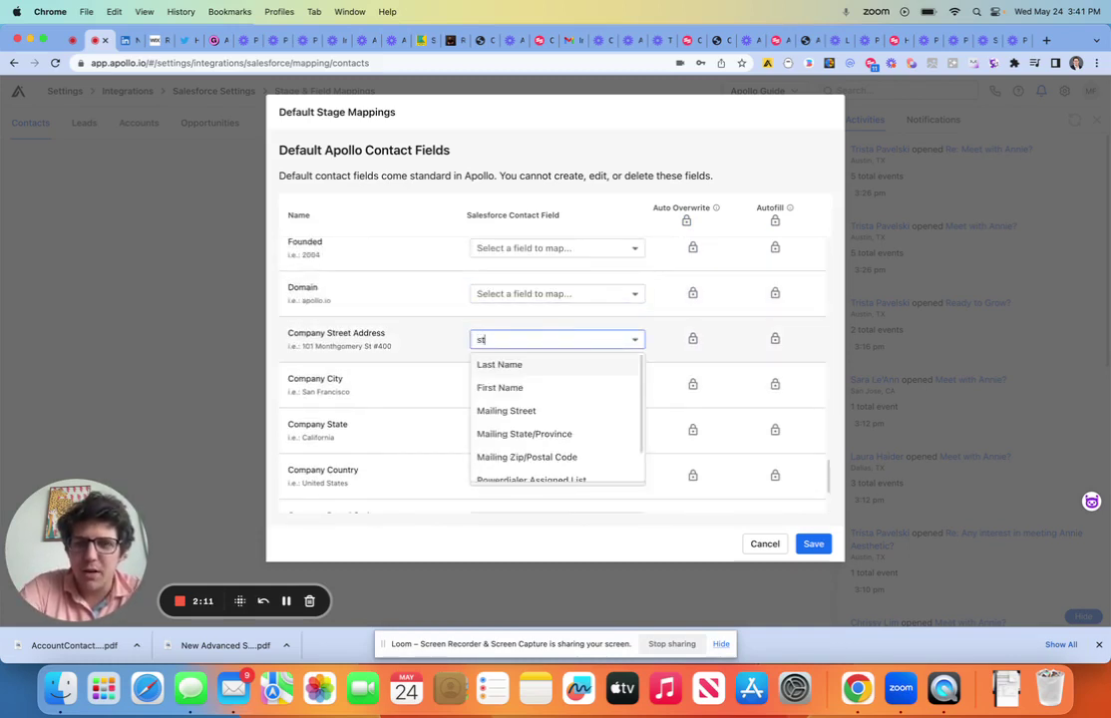
left_click(539, 366)
Search the Domain field choices for 'dom' and 'we', finding no match.
left_click(498, 293)
type("dom")
key("BackSpace")
key("BackSpace")
type("web")
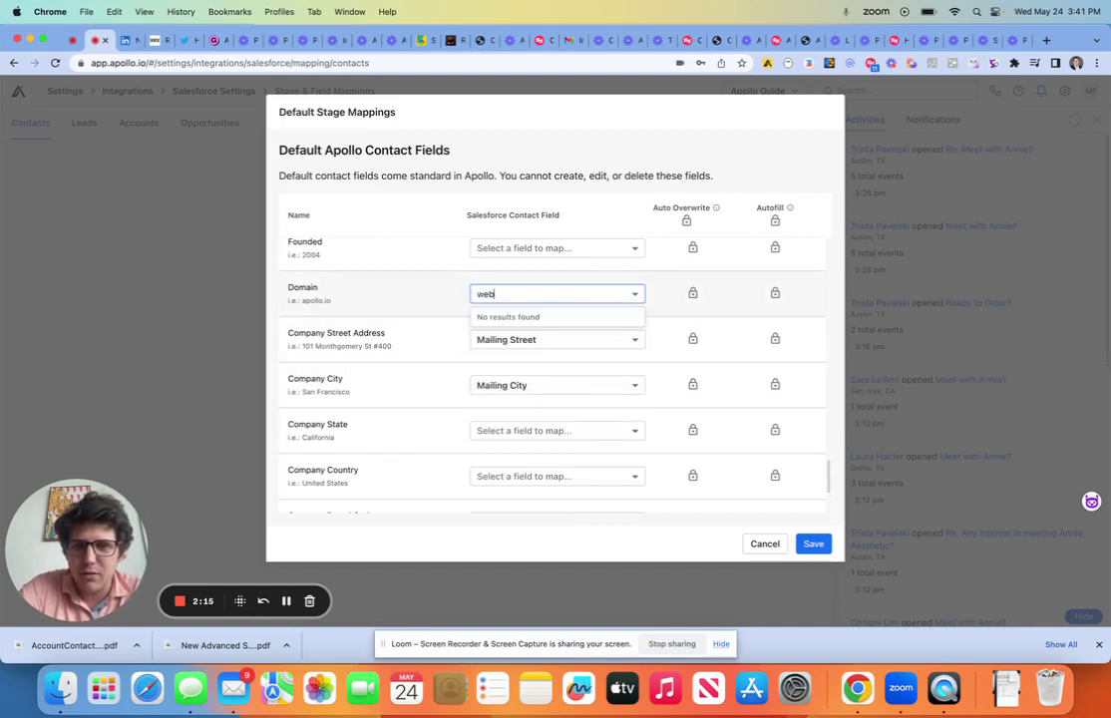
key("BackSpace")
key("BackSpace")
key("BackSpace")
Review the mappings list and cancel the default field mappings dialog without saving.
scroll(548, 299, "down", 3)
scroll(549, 299, "down", 5)
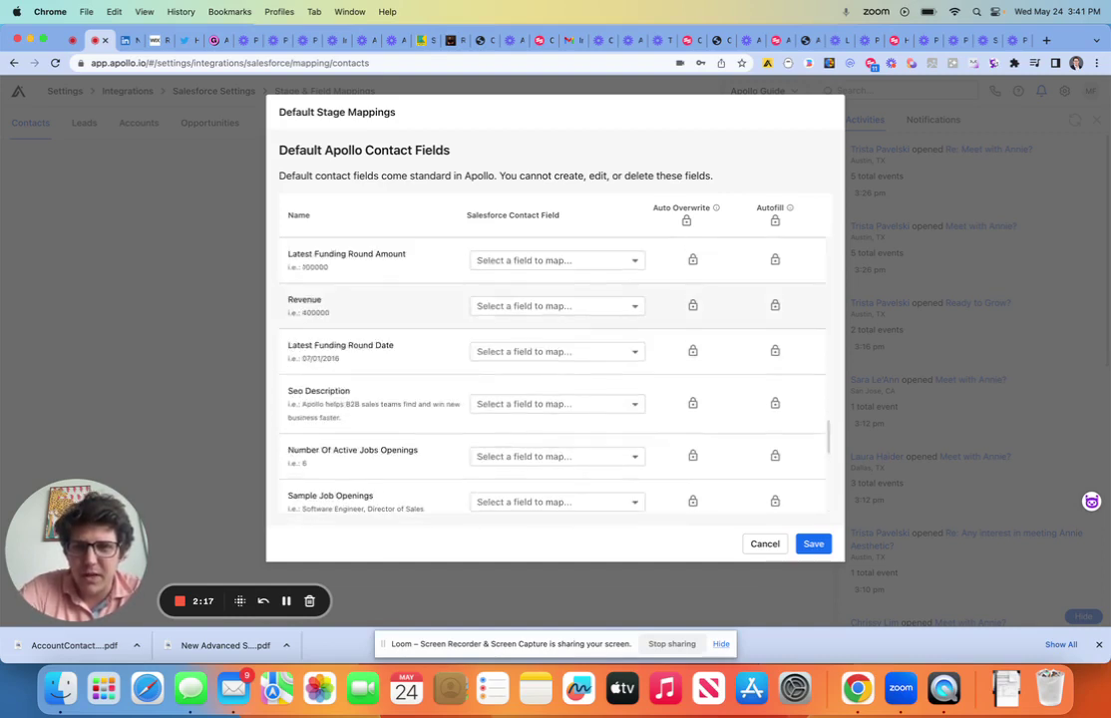
scroll(549, 379, "up", 15)
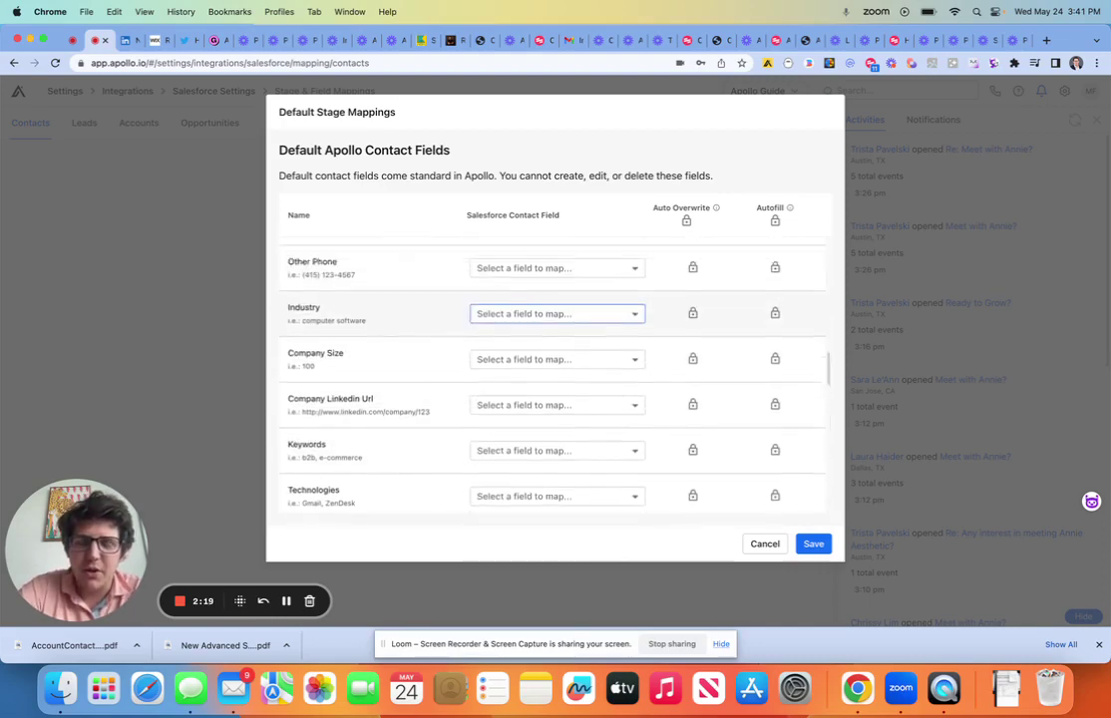
scroll(549, 379, "up", 10)
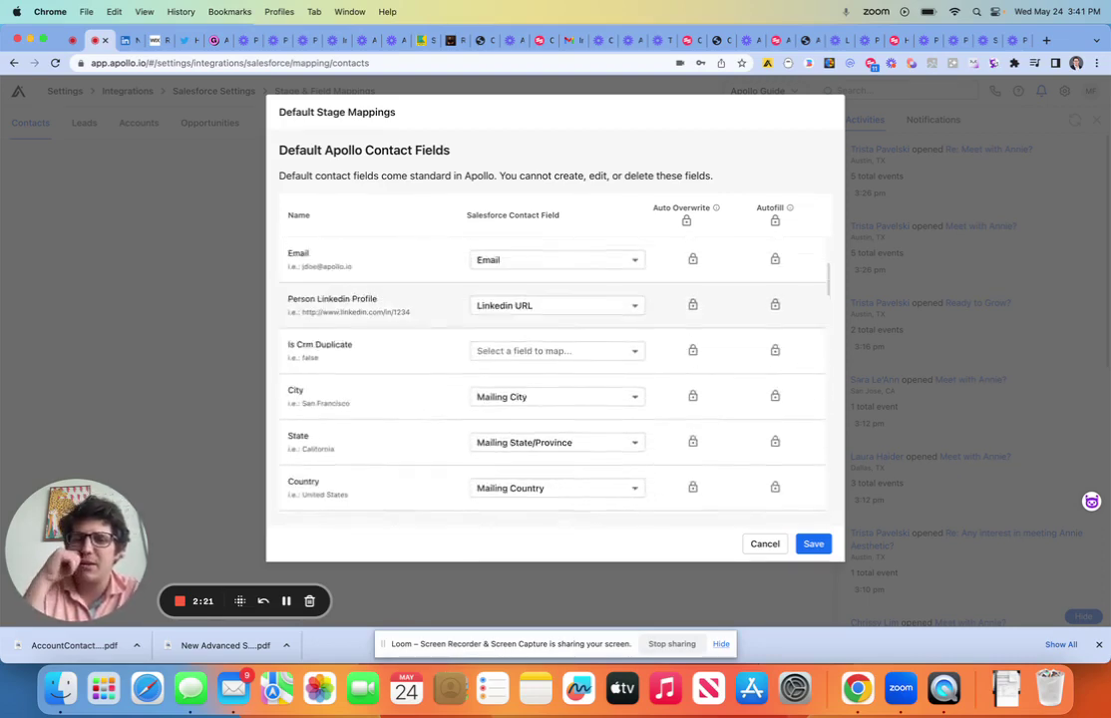
scroll(549, 379, "down", 3)
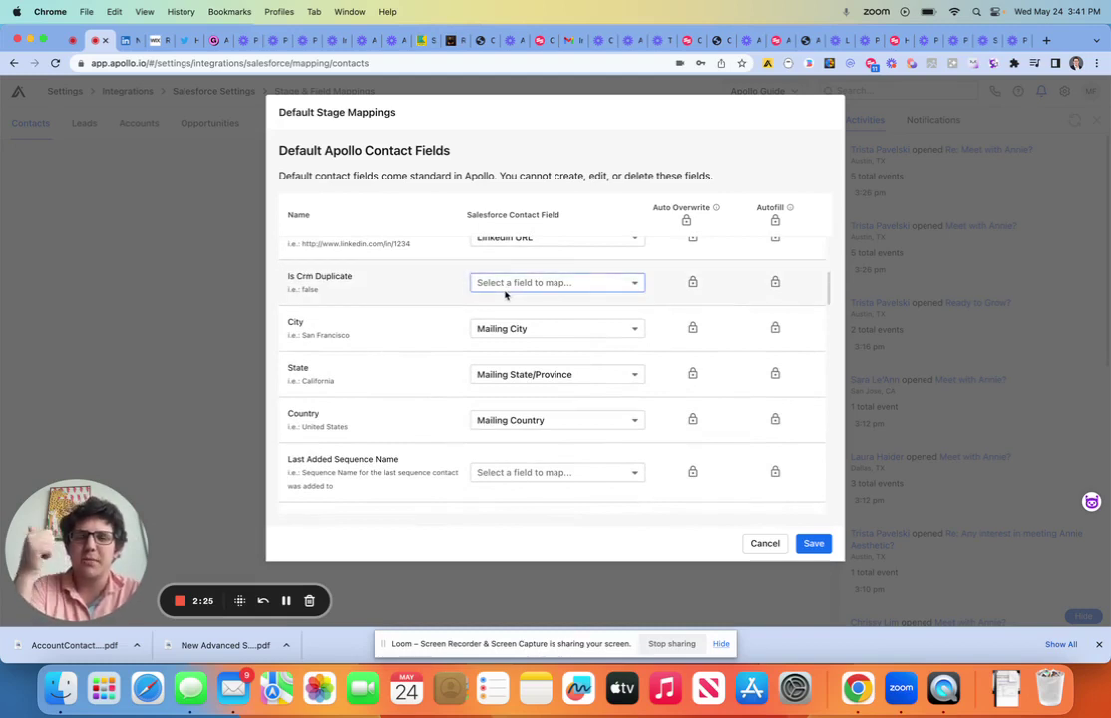
scroll(507, 309, "down", 10)
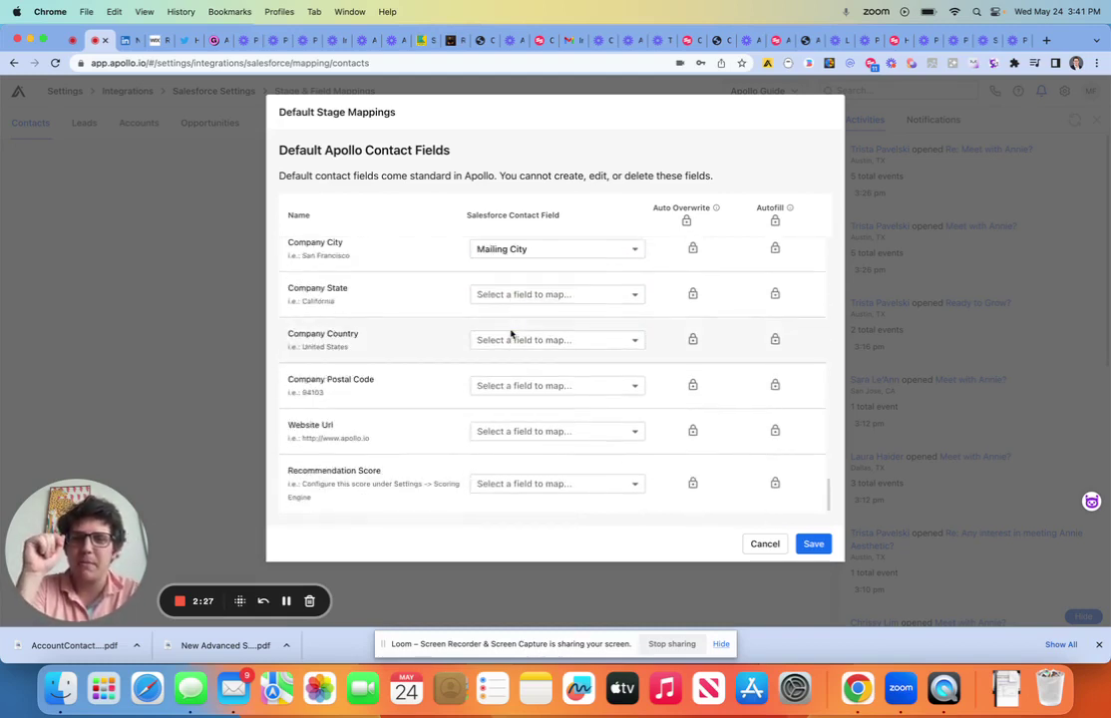
left_click(765, 543)
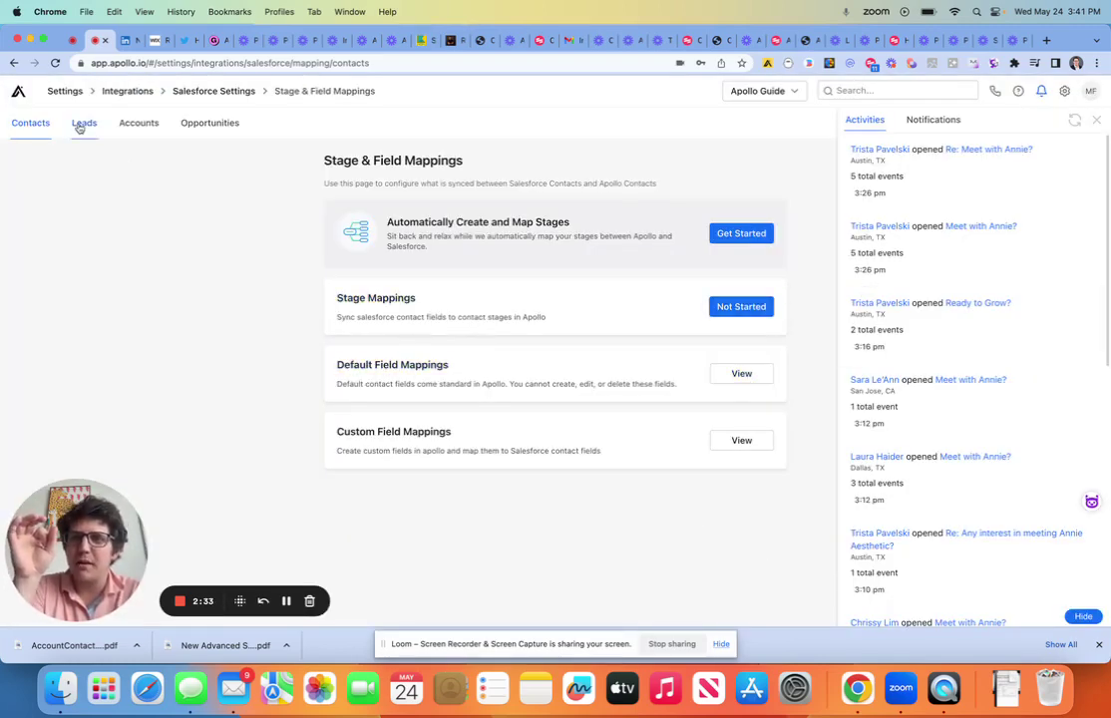
left_click(136, 140)
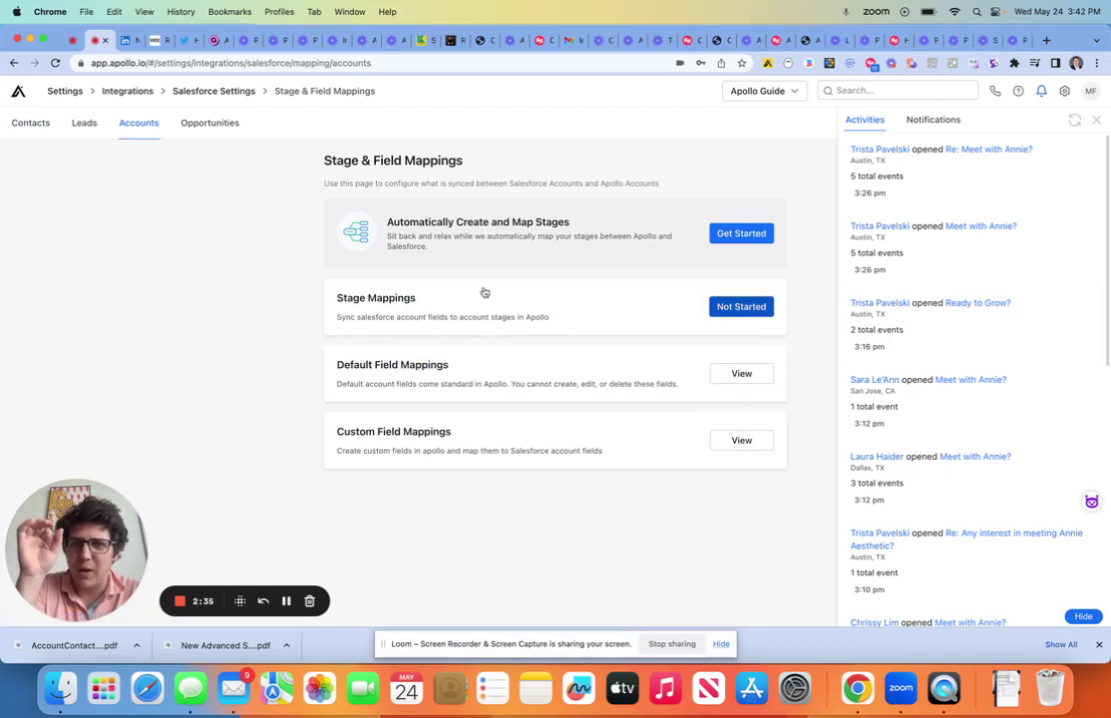
left_click(224, 123)
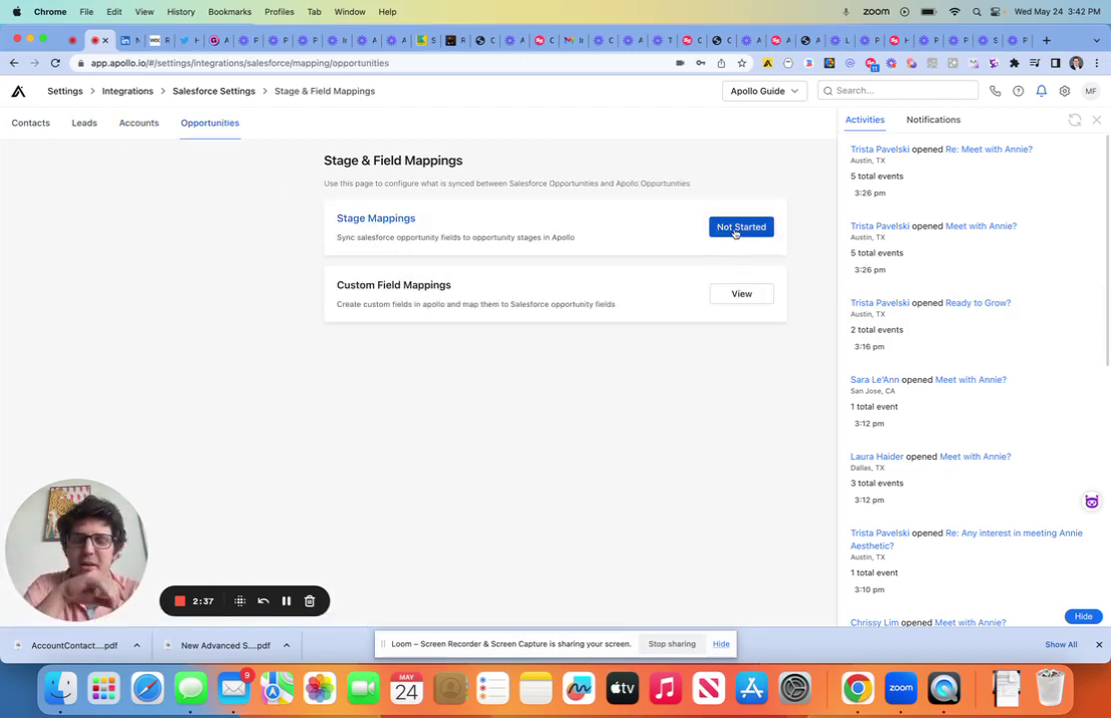
left_click(130, 115)
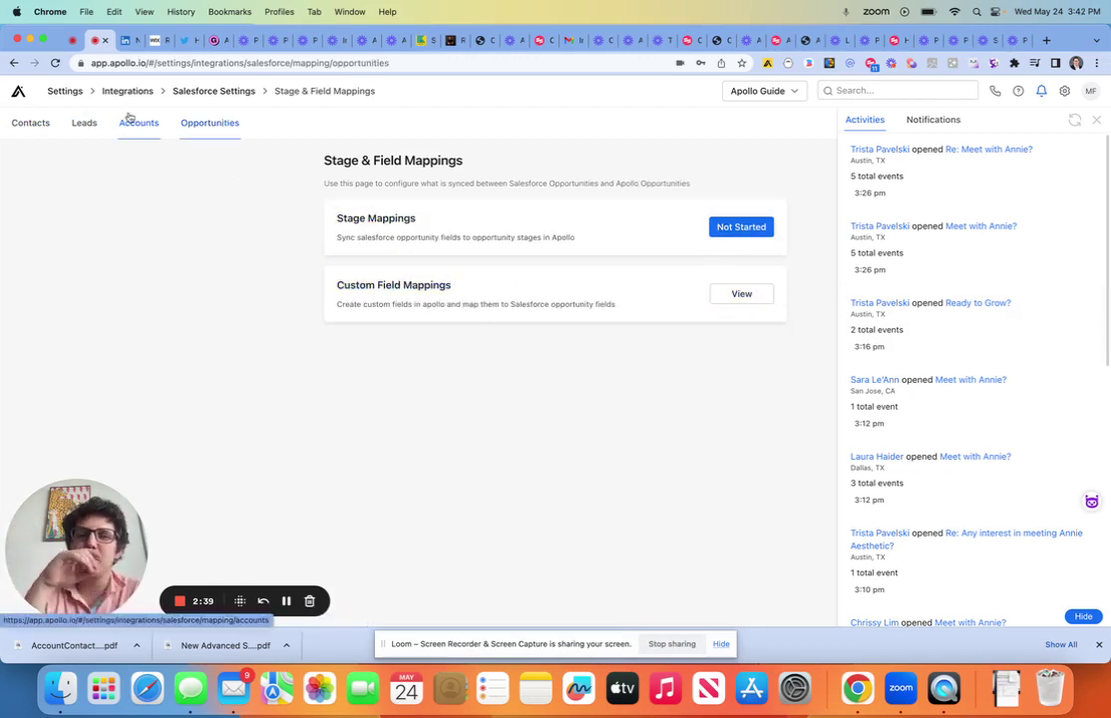
left_click(25, 126)
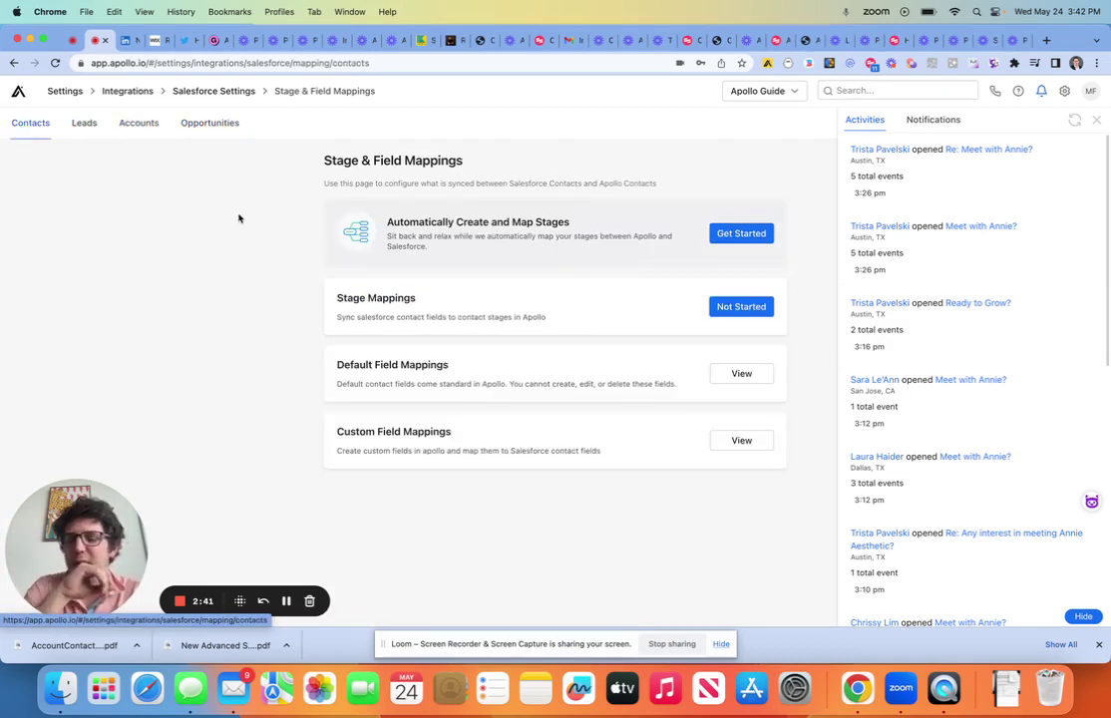